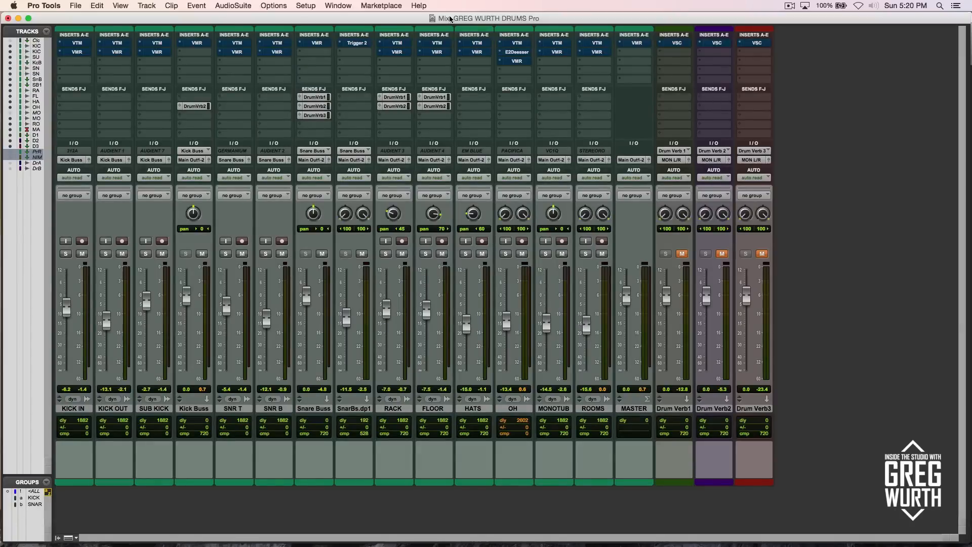
- Place the playback position around bar 23 on the KICK IN track in the Edit window and return to the Mix window
key("super+equal")
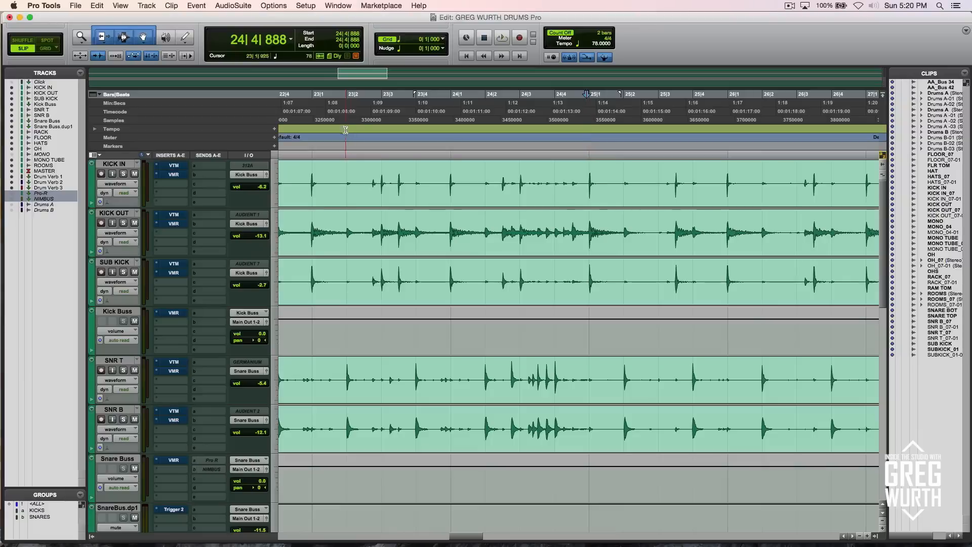
left_click(352, 169)
key("super+equal")
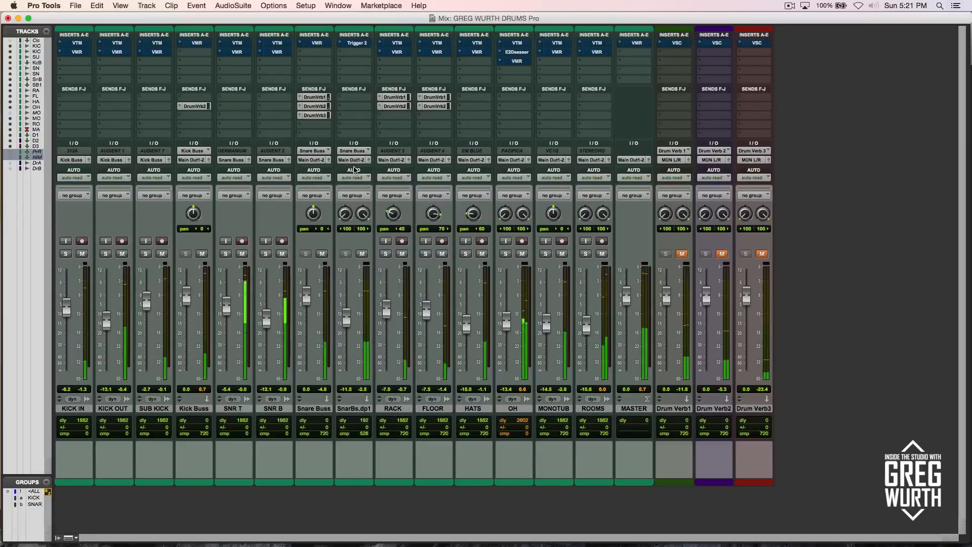
- Unmute the Drum Verb1, Drum Verb2 and Drum Verb3 tracks
left_click(682, 254)
left_click(722, 254)
left_click(762, 254)
- Take the inserts on all tracks out of bypass, including the VMR on OH, and audition the processed drum mix
left_click(753, 43)
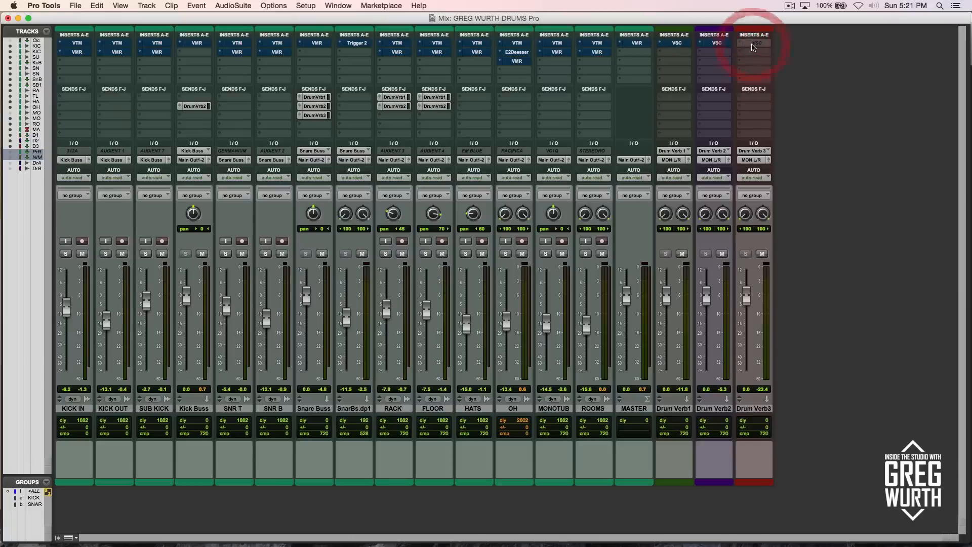
left_click(595, 51, "alt+super")
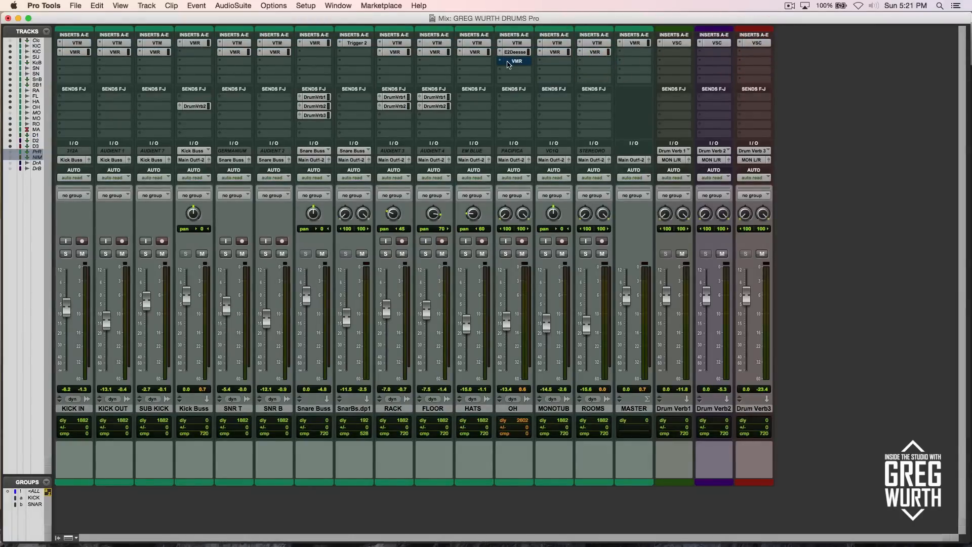
left_click(508, 61)
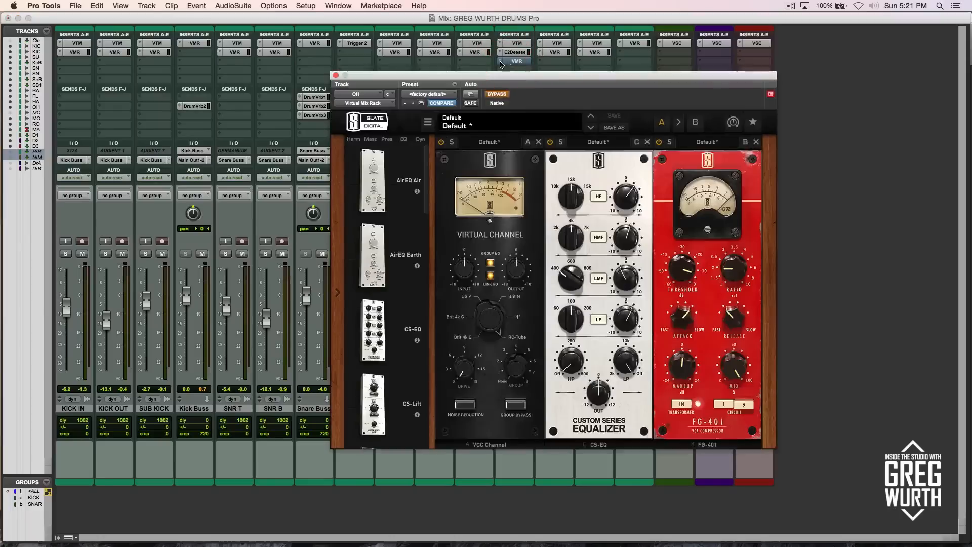
left_click(336, 76)
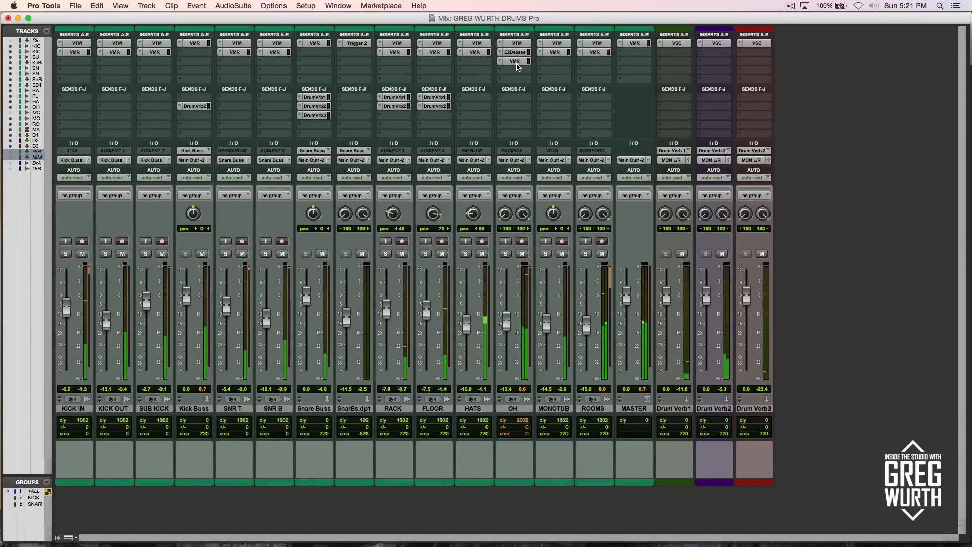
key("space")
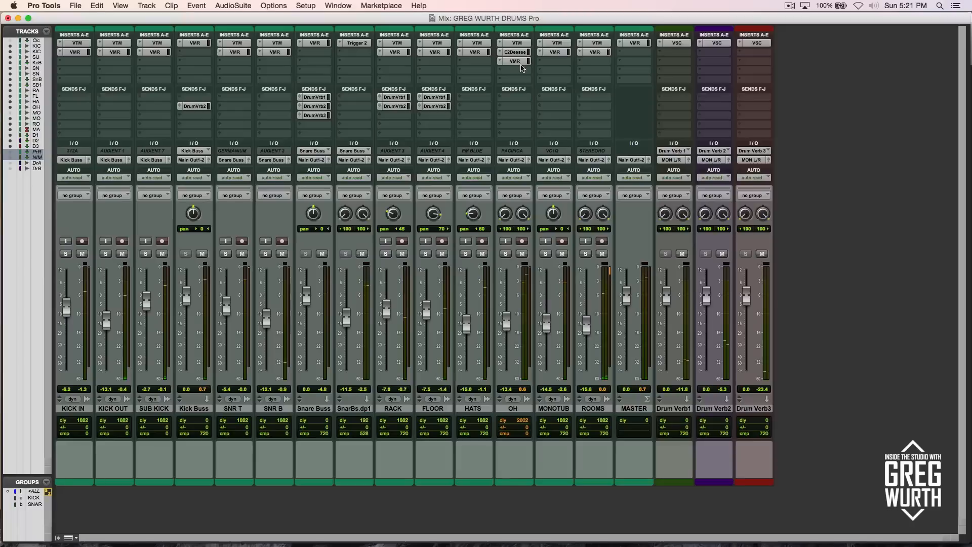
- Mute the Drum Verb1, Drum Verb2 and Drum Verb3 tracks and select Drum Verb3
left_click(681, 253)
left_click(713, 408)
left_click(748, 408)
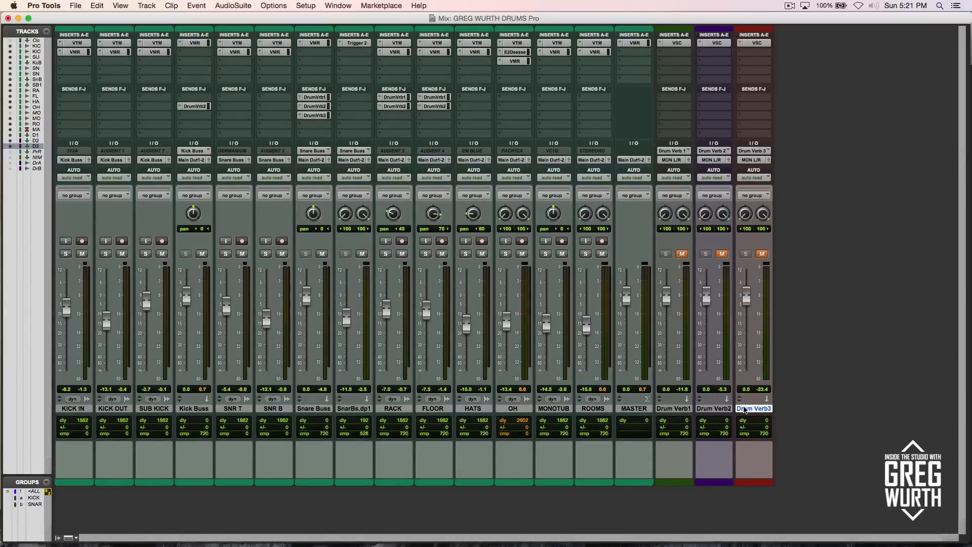
- Review the VerbSuite Classics reverb on Drum Verb1 and the Virtual Tape Machines settings on KICK IN and SNR T
left_click(677, 43)
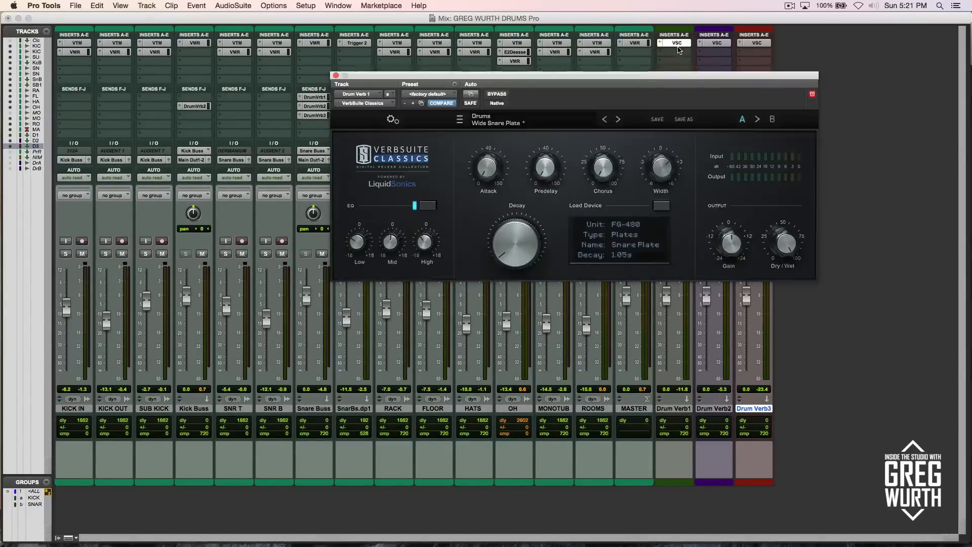
left_click(335, 75)
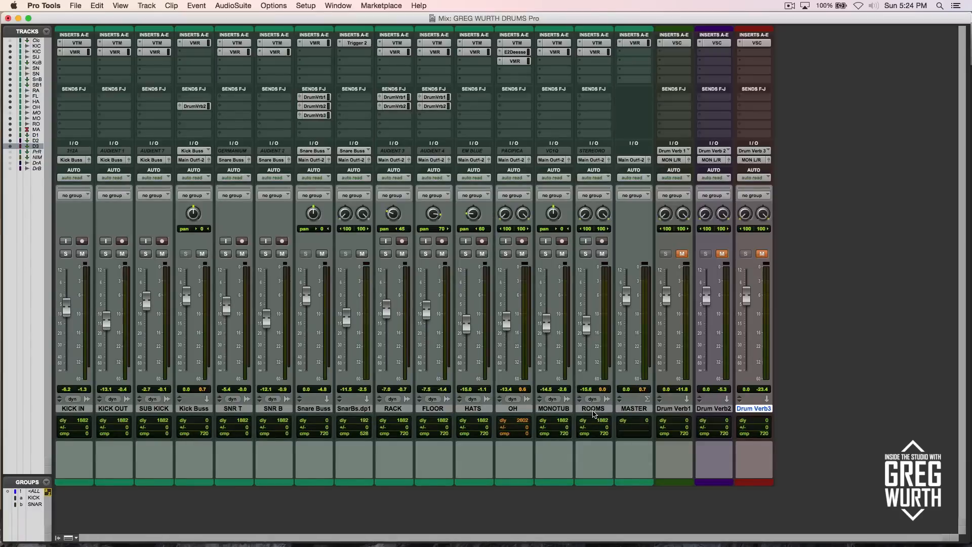
left_click(77, 42)
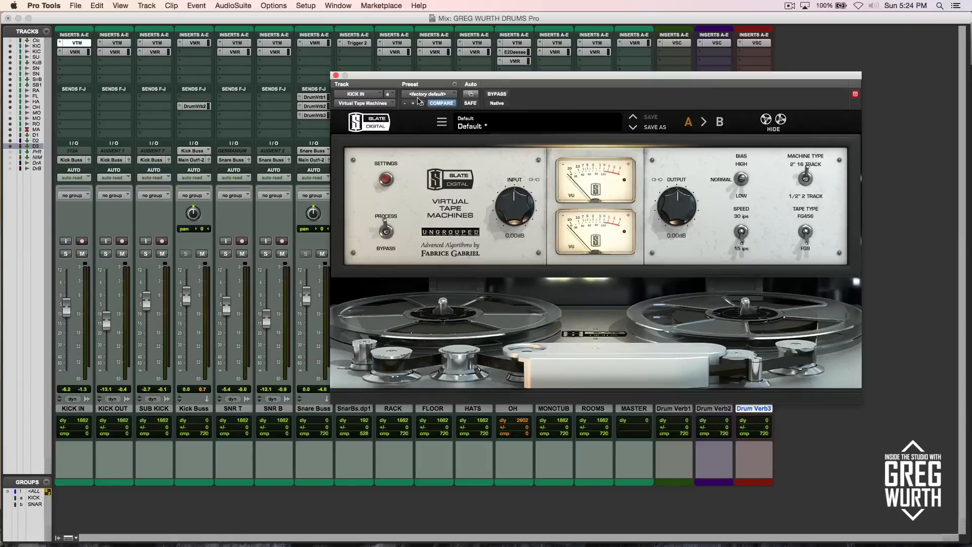
left_click_drag(444, 77, 392, 63)
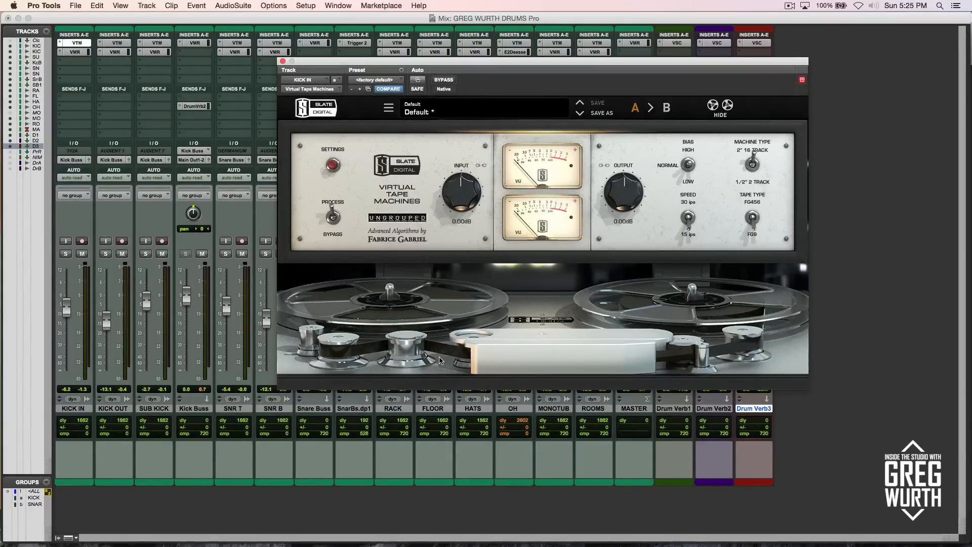
left_click(282, 61)
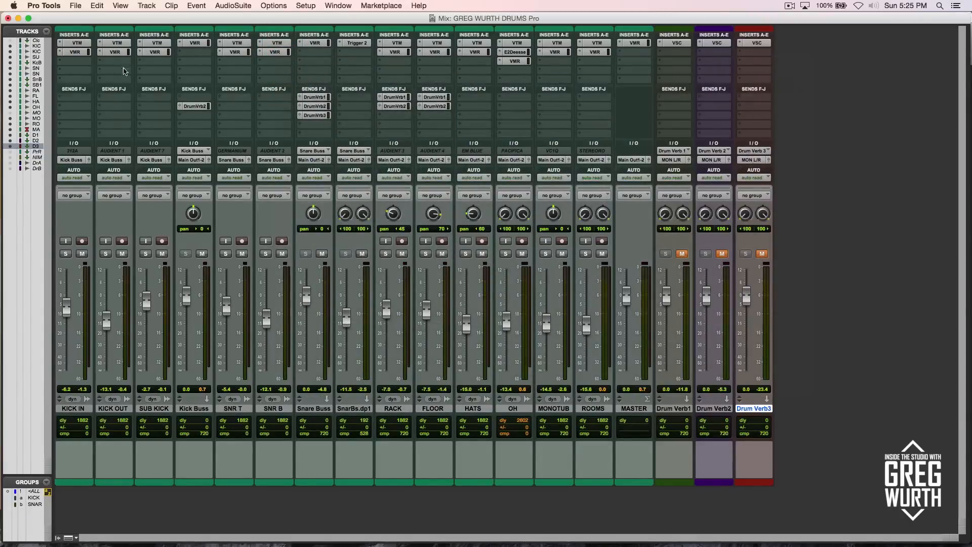
left_click(237, 43)
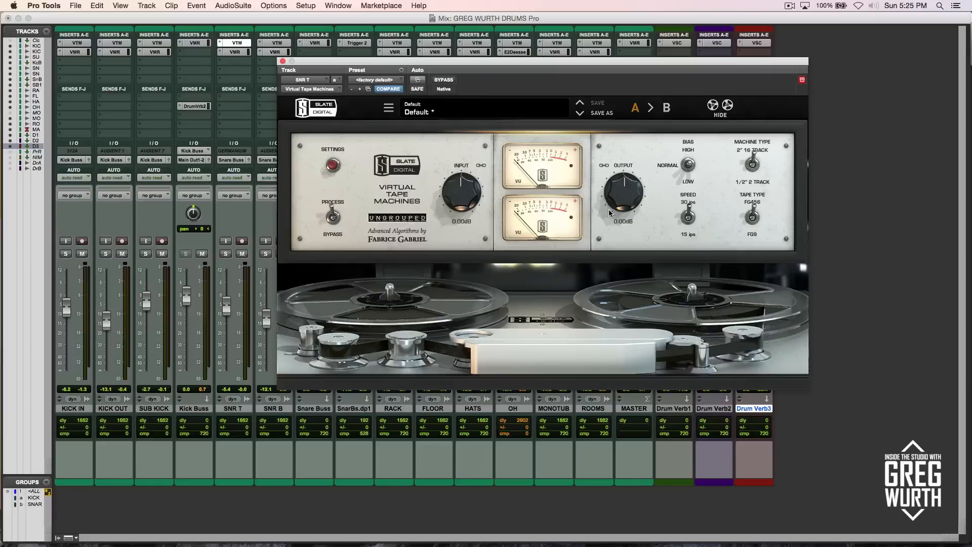
left_click(283, 61)
- Review the Virtual Mix Rack chains on KICK IN, KICK OUT and SUB KICK, plus the tape machines on the latter two
left_click(82, 53)
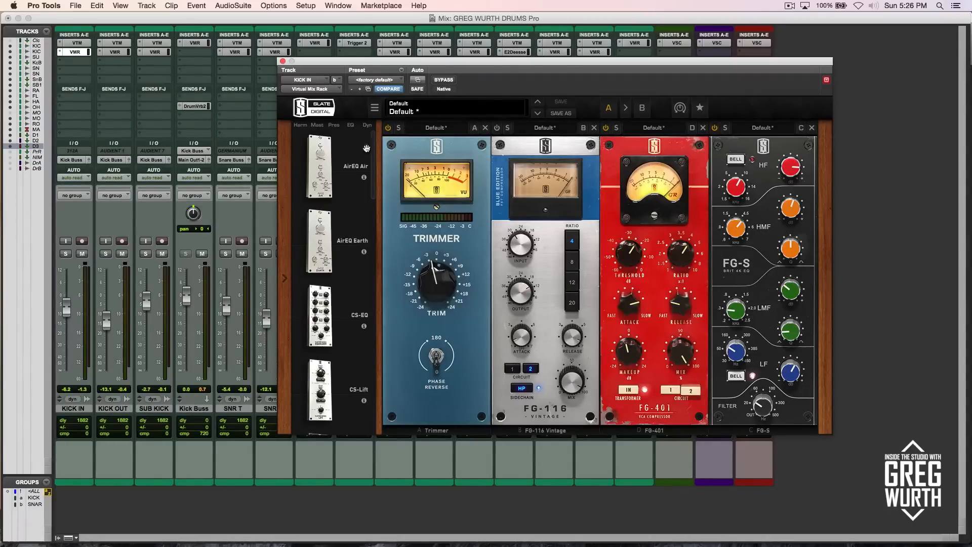
left_click(283, 61)
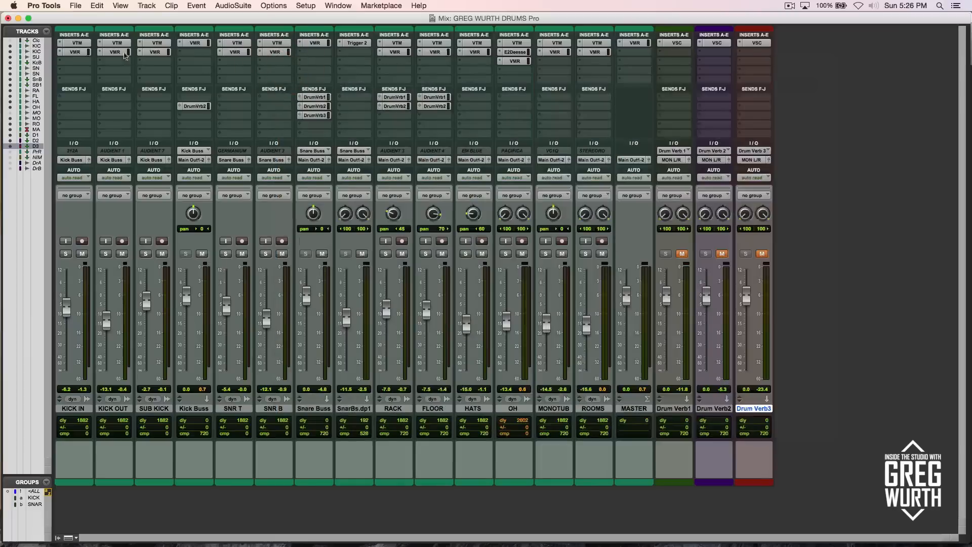
left_click(116, 44)
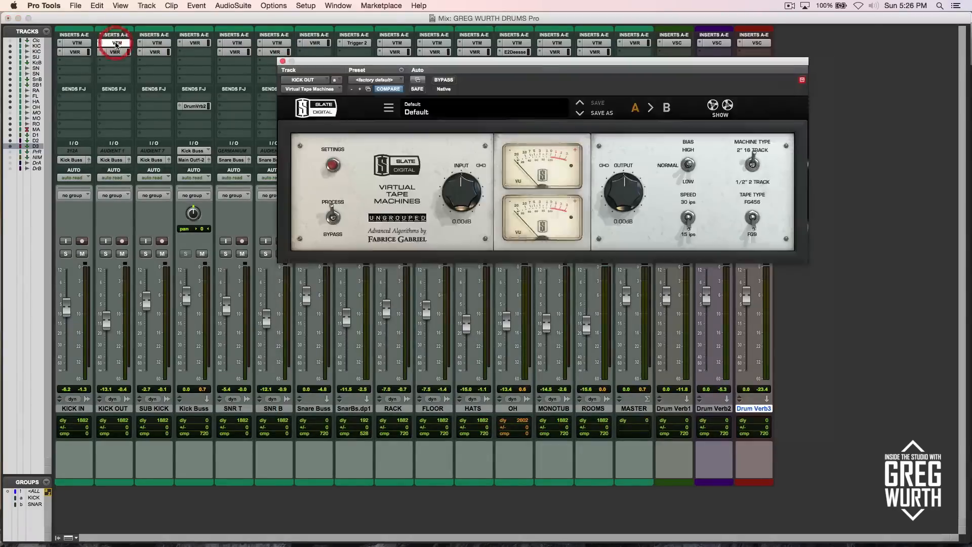
left_click(116, 52)
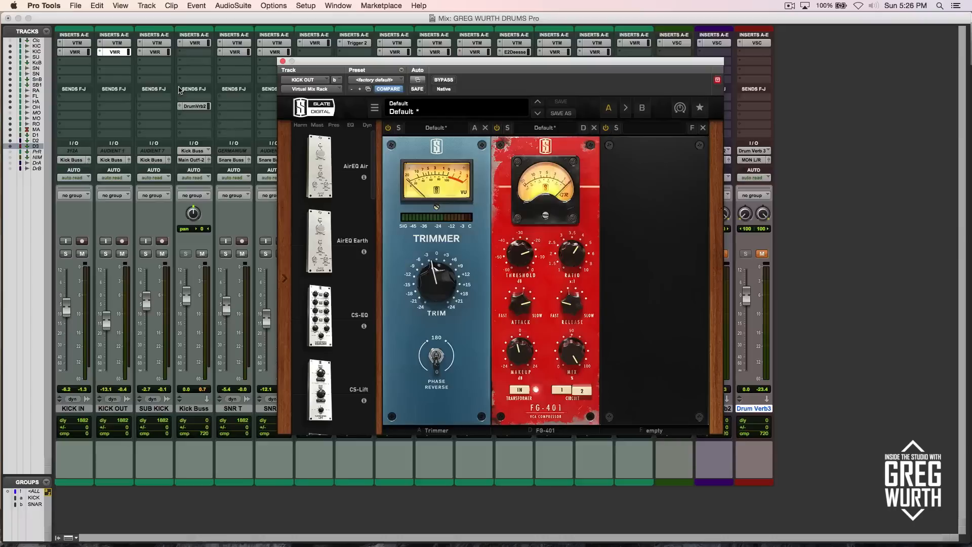
left_click(157, 44)
left_click(155, 52)
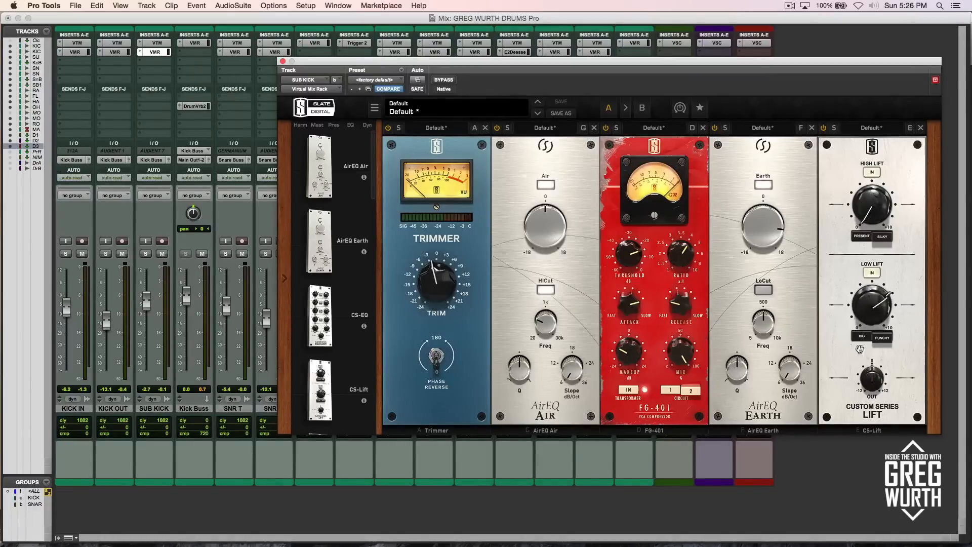
left_click(283, 61)
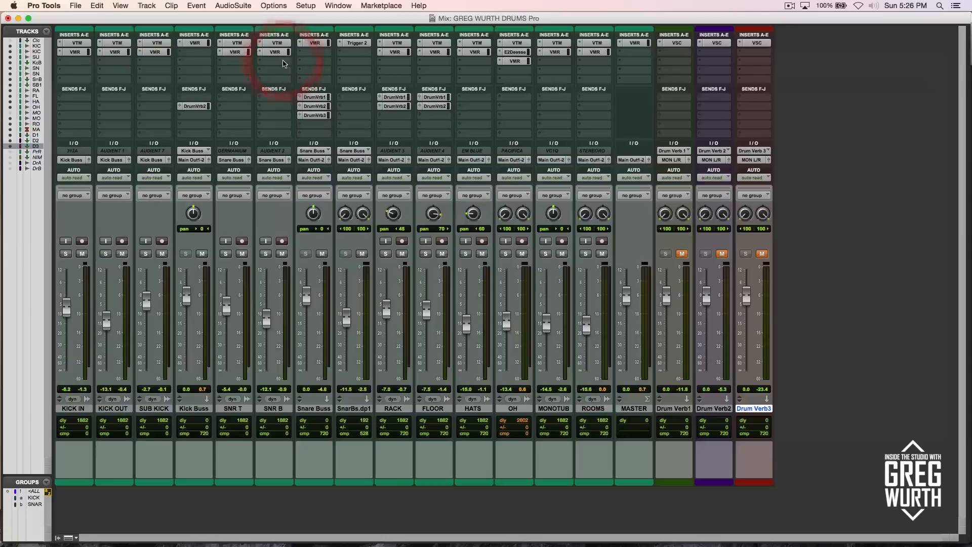
- Solo SUB KICK, KICK OUT and KICK IN and start playback to hear the kick tracks alone
left_click(146, 254)
left_click(106, 254)
left_click(66, 254)
key("space")
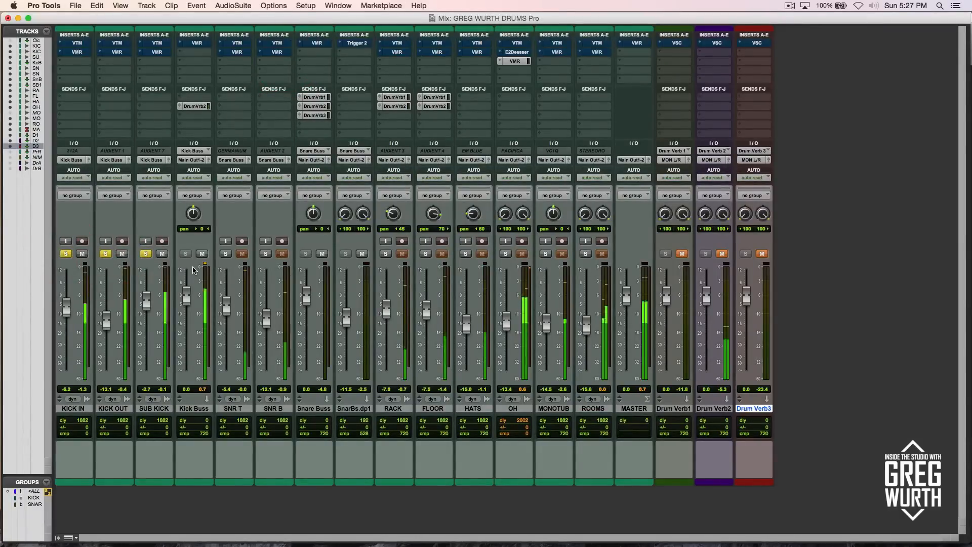
- Compare the soloed kicks without and with processing by toggling bypass on all VTM and VMR inserts, leaving them active
left_click(76, 53)
left_click(76, 53, "alt+super")
left_click(77, 44, "alt+super")
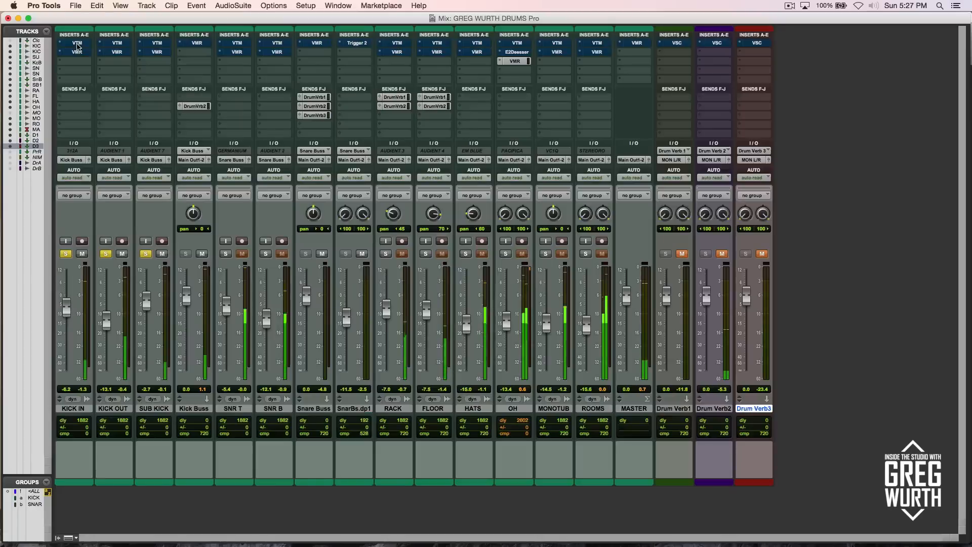
left_click(77, 44, "alt+super")
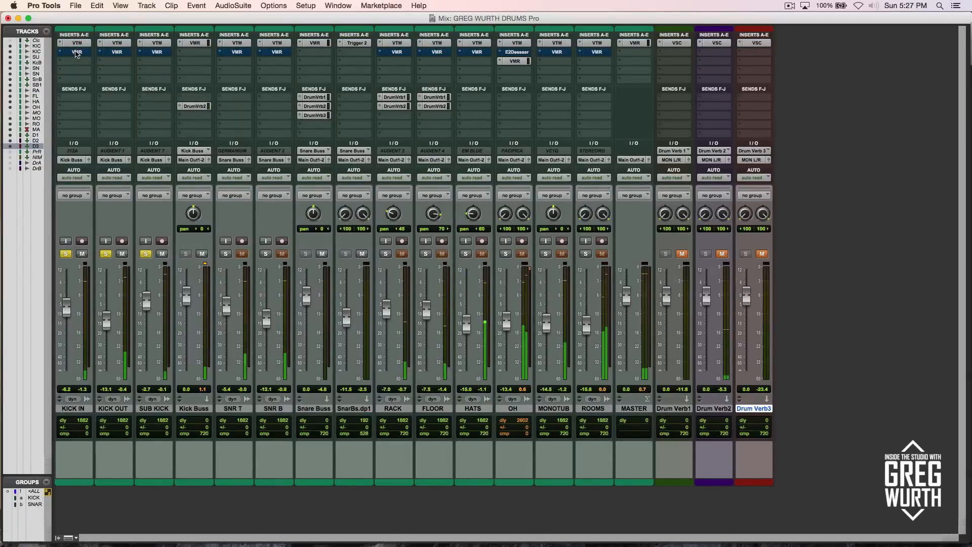
left_click(76, 52, "alt+super")
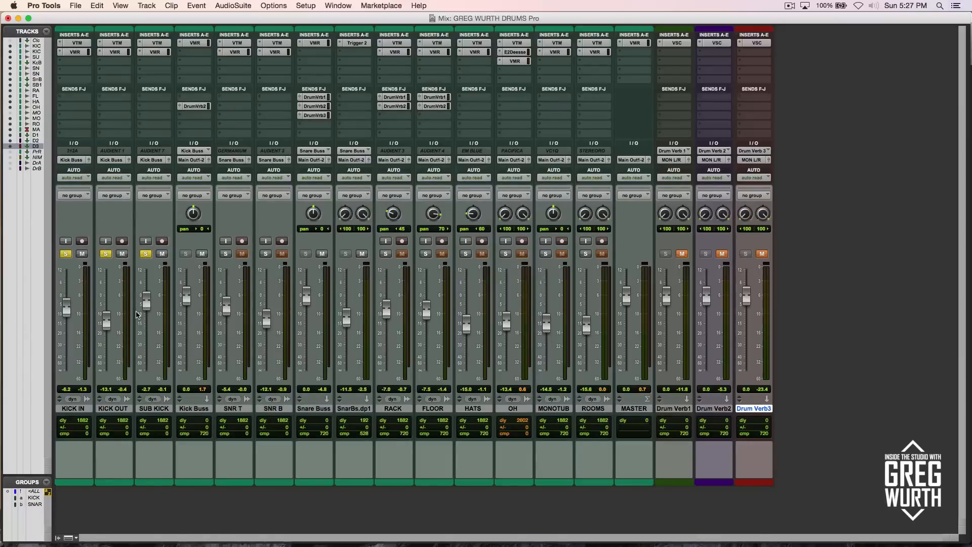
- Take SUB KICK, KICK OUT and KICK IN out of solo
left_click(145, 254)
left_click(106, 254)
left_click(66, 254)
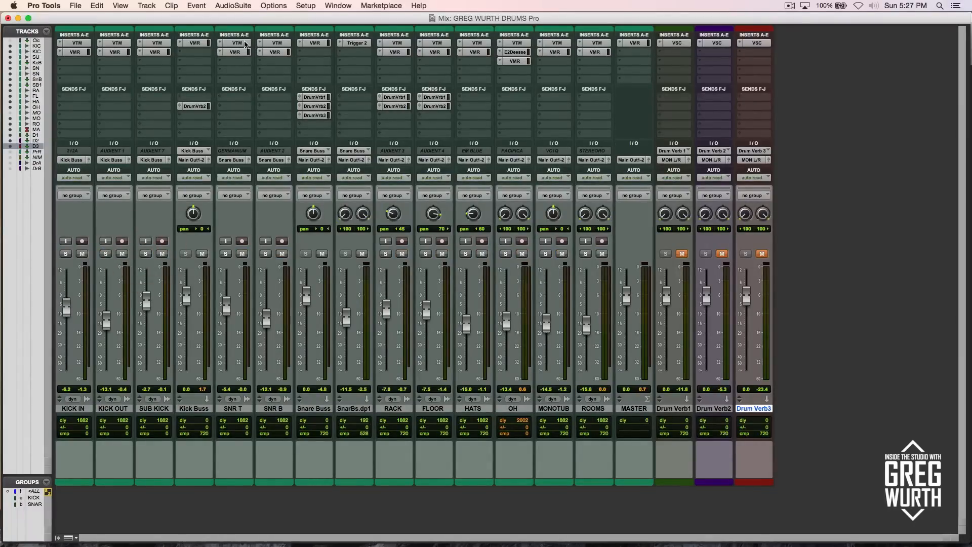
- Review the insert plug-ins on SNR T and open the Virtual Mix Rack on SNR B
left_click(245, 44)
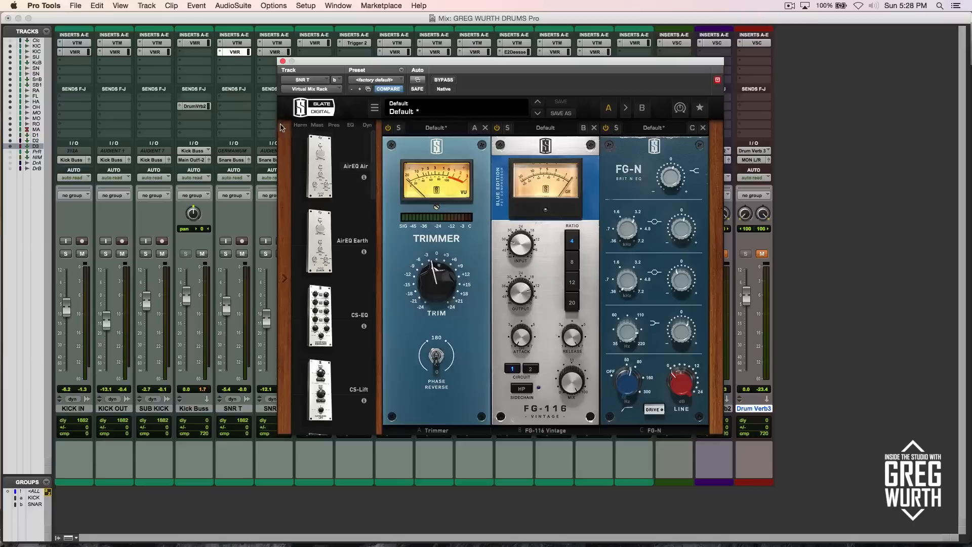
left_click(283, 62)
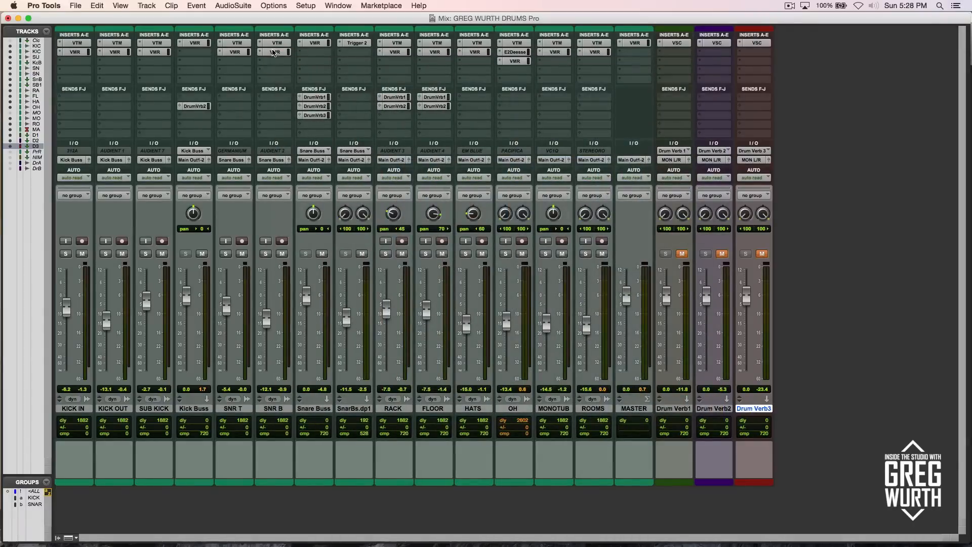
left_click(271, 52)
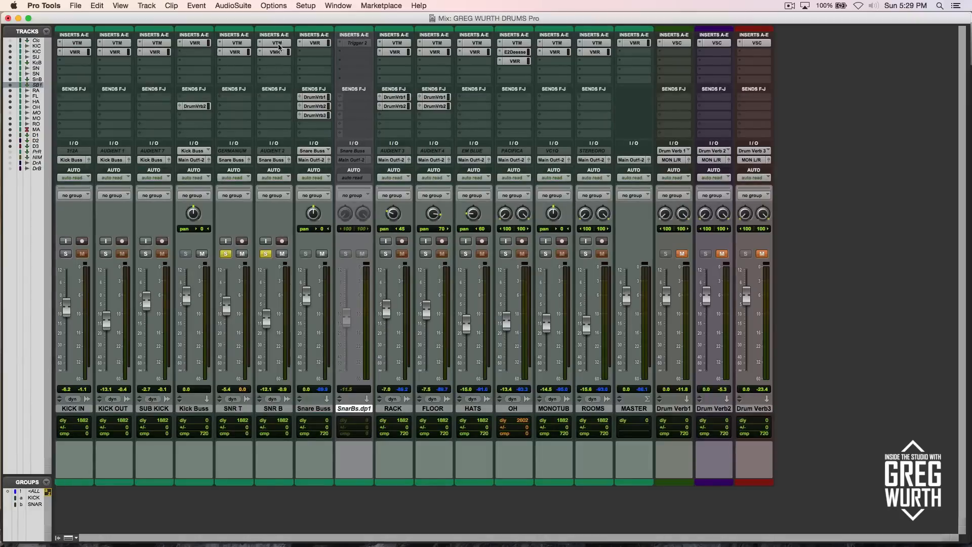
- Audition the soloed snares with the VTM and VMR inserts bypassed on all tracks, and again with both sets re-enabled
left_click(278, 43, "alt+super")
left_click(234, 53, "alt+super")
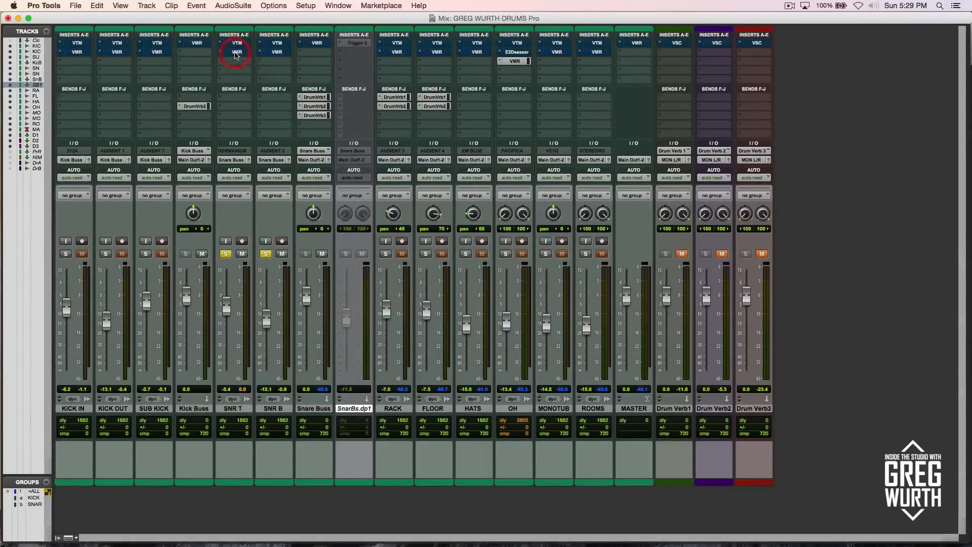
key("space")
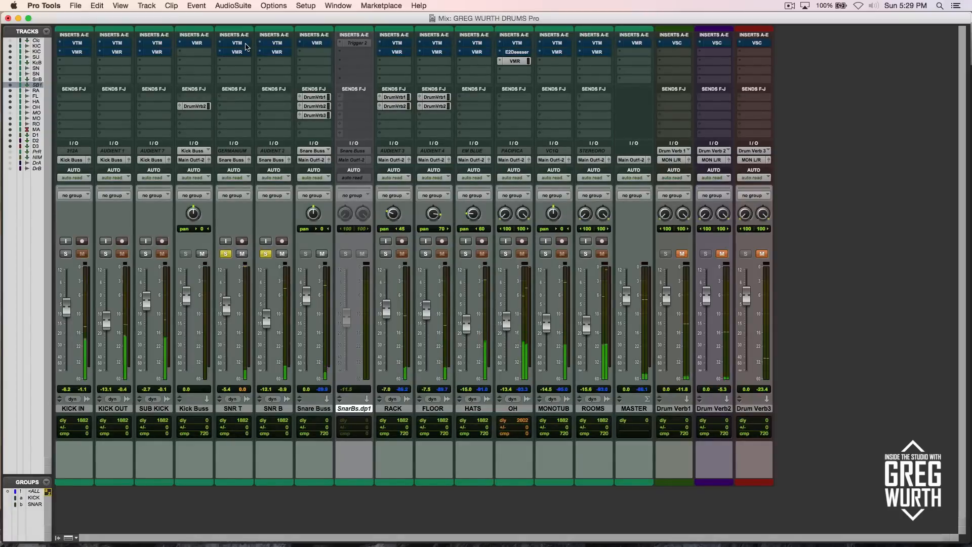
left_click(244, 43, "alt+super")
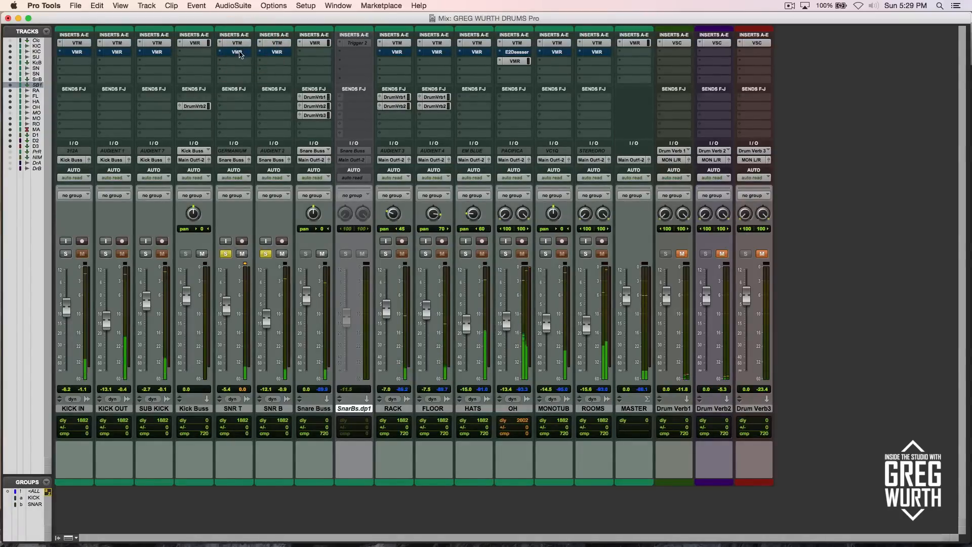
left_click(240, 53, "alt+super")
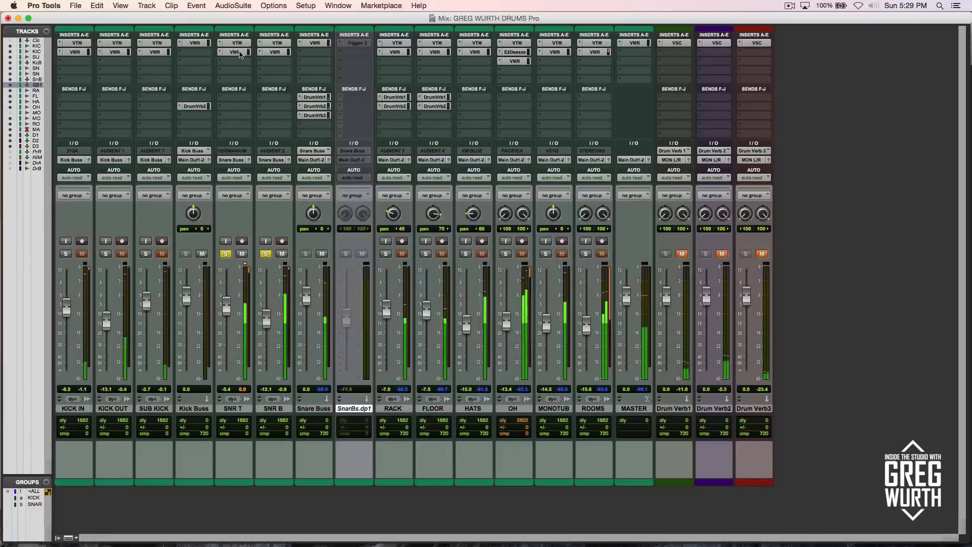
key("space")
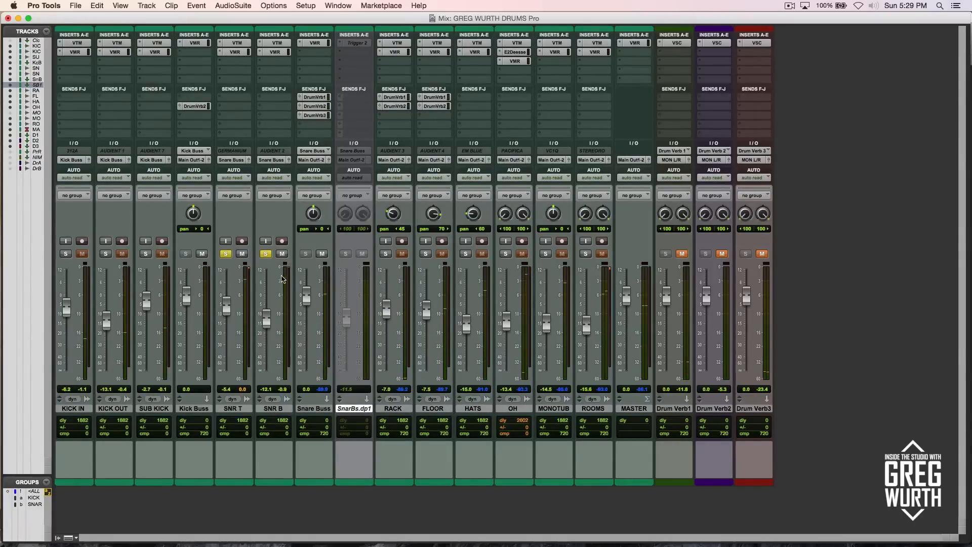
- Make the duplicated snare buss track SnarBs.dp1 active and open its Trigger 2 plug-in, placing the window clear of that track
right_click(348, 406)
left_click(376, 423)
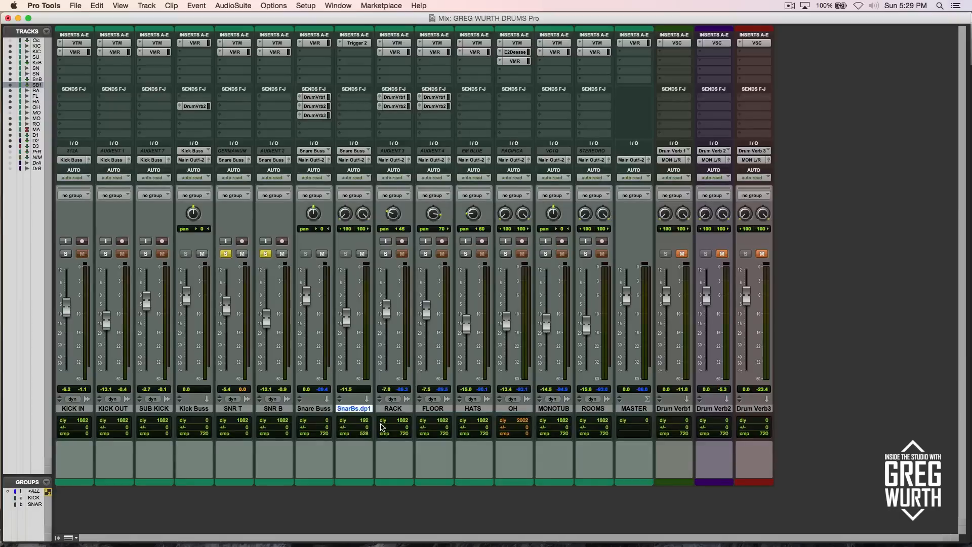
left_click(353, 43)
left_click_drag(314, 65, 465, 110)
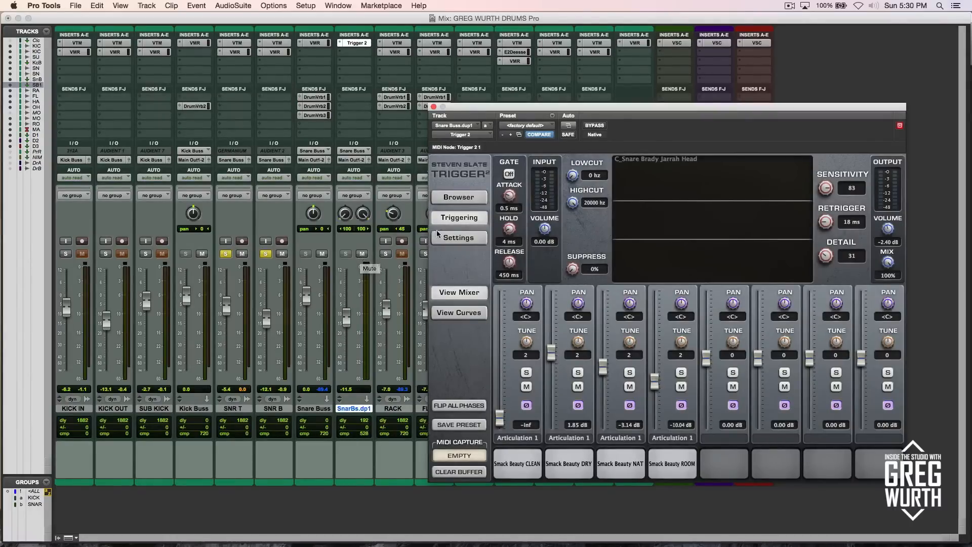
- Browse the Trigger 2 library to the THAT SOUND PAUL MABURY FREE snare presets, return to the triggering view, and close the plug-in
left_click_drag(489, 110, 436, 90)
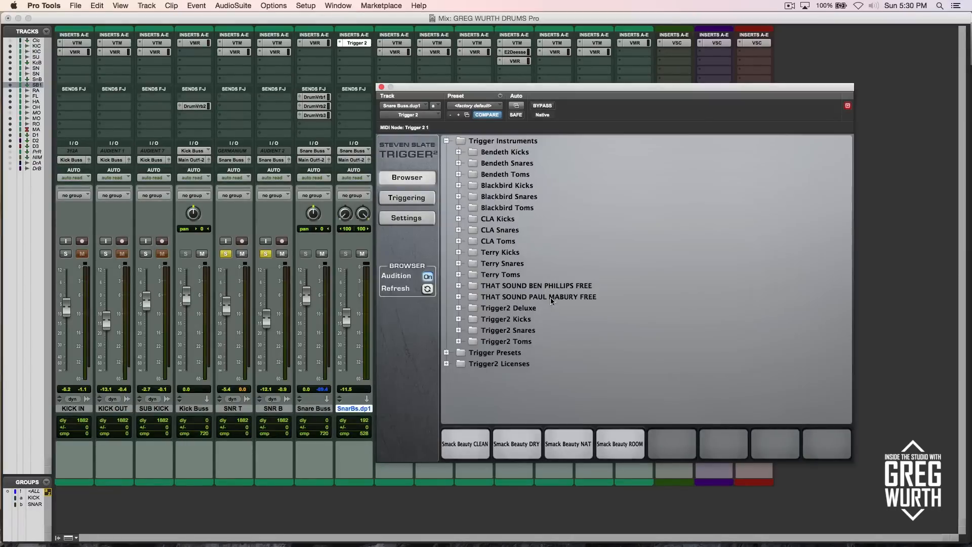
left_click(458, 297)
left_click(471, 319)
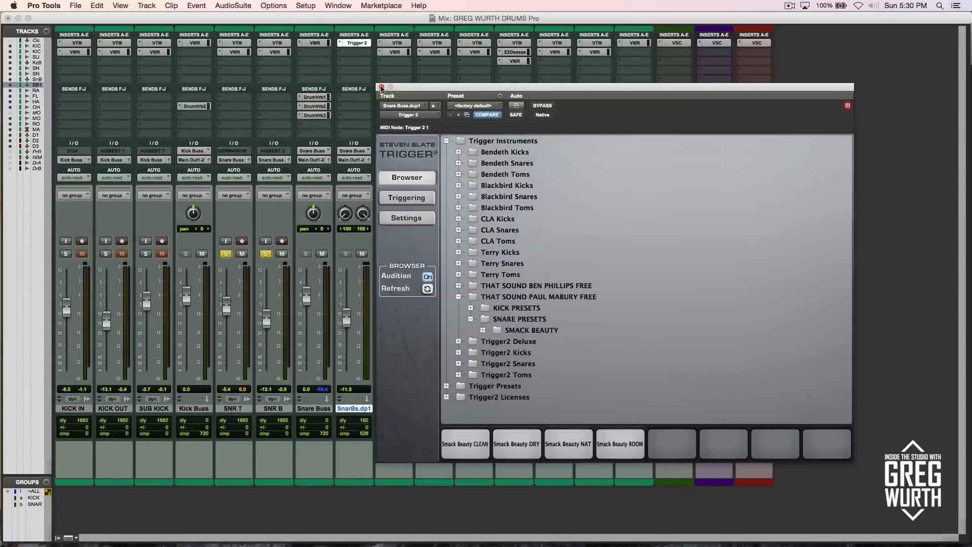
left_click(408, 197)
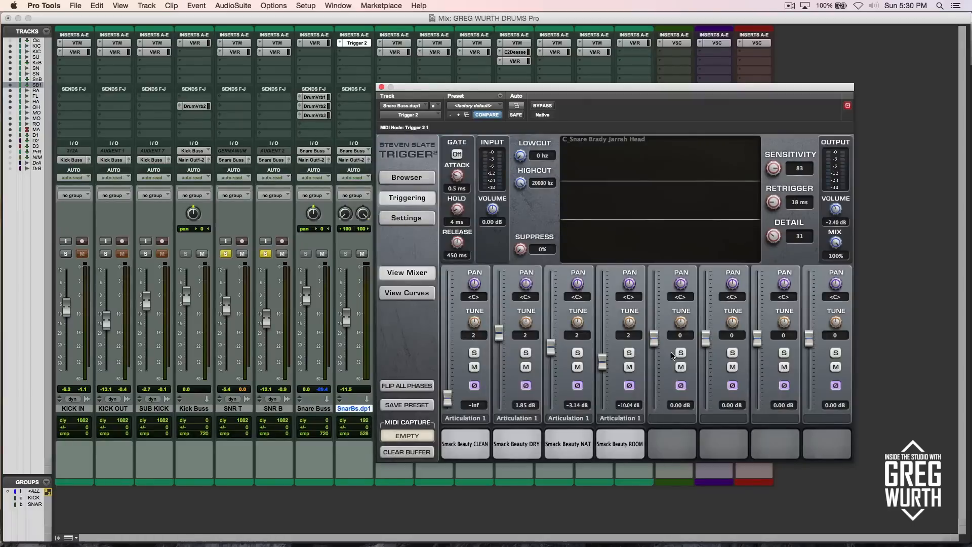
left_click(382, 87)
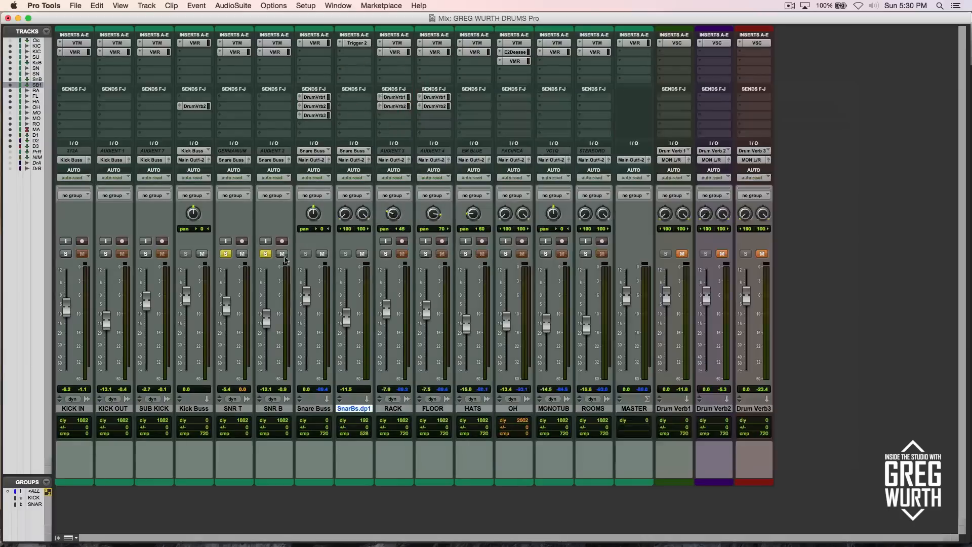
- Audition the soloed snares while toggling the mutes on Snare Buss and SnarBs.dp1, and take SNR B and SNR T out of solo
left_click(322, 254)
key("space")
left_click(322, 254)
key("space")
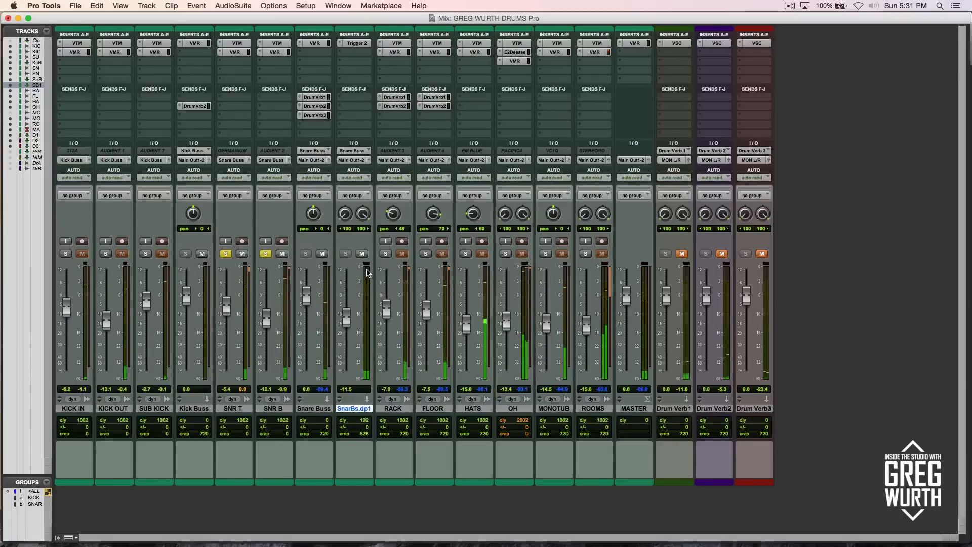
left_click(362, 254)
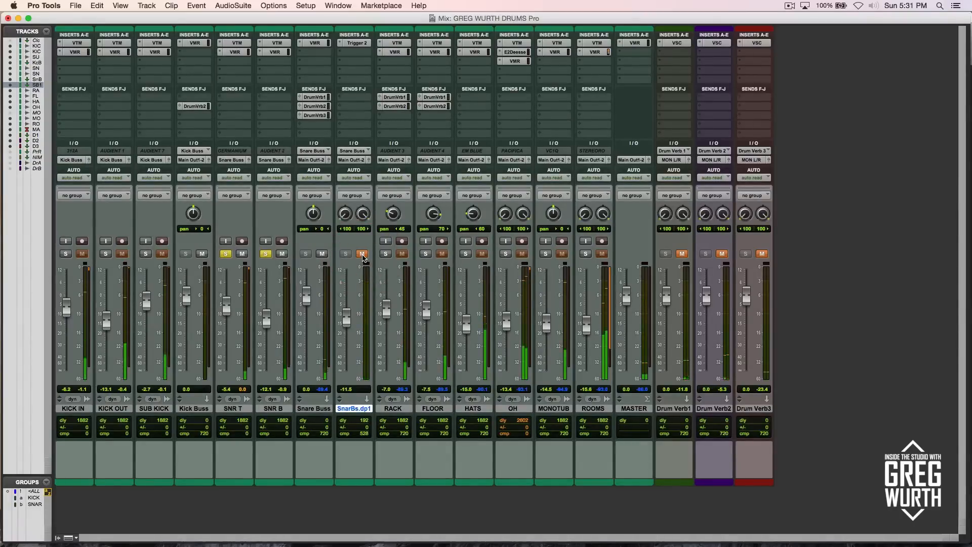
left_click(362, 255)
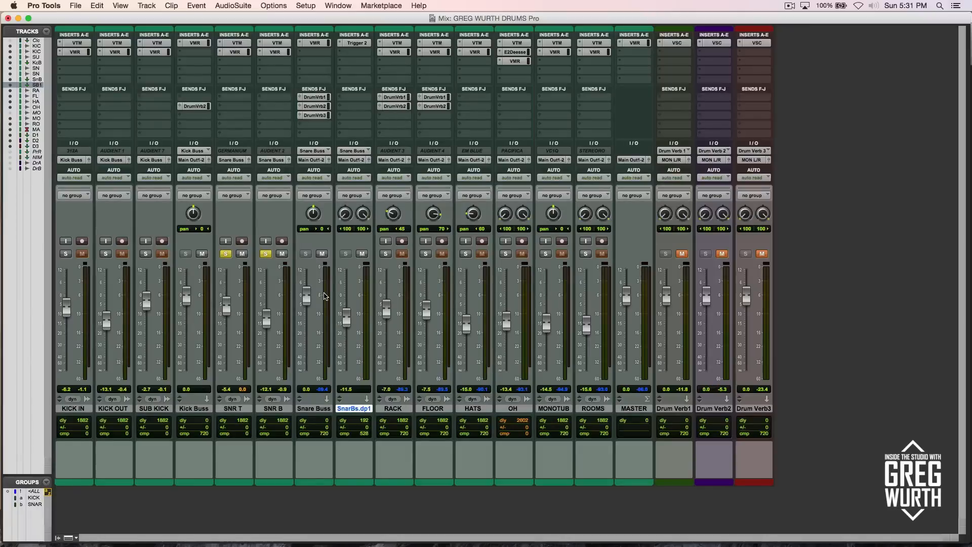
left_click(266, 254)
left_click(226, 254)
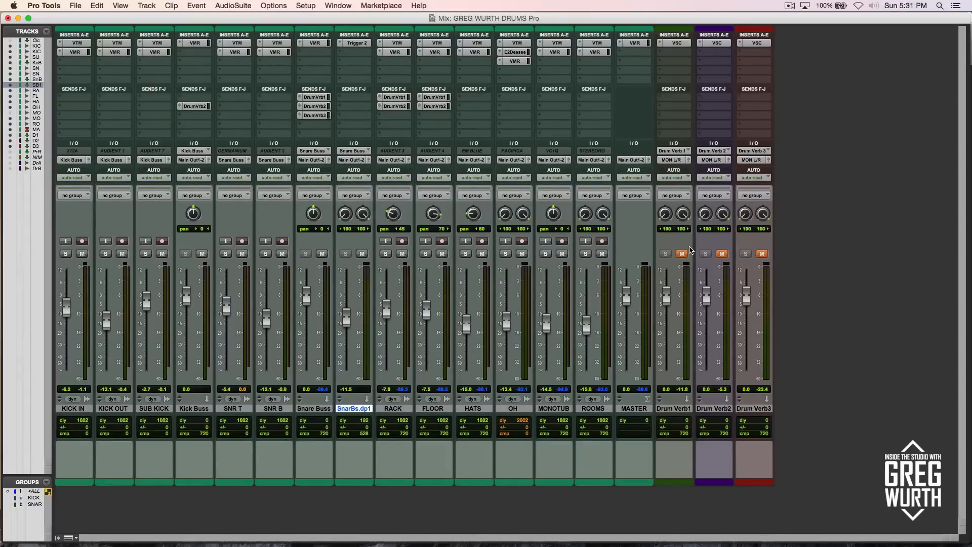
- Review the Virtual Tape Machines and Virtual Mix Rack inserts on RACK and the Virtual Mix Rack on FLOOR
left_click(394, 45)
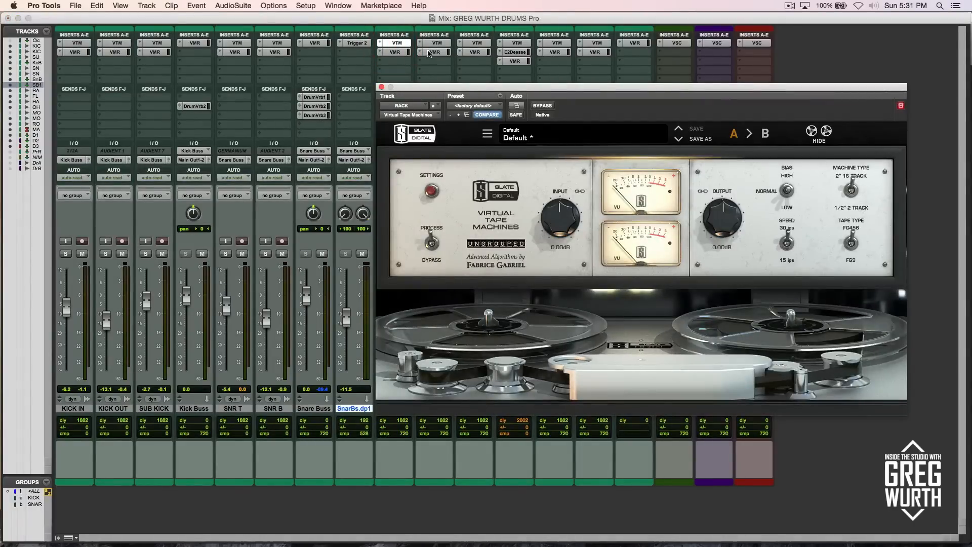
left_click(392, 53)
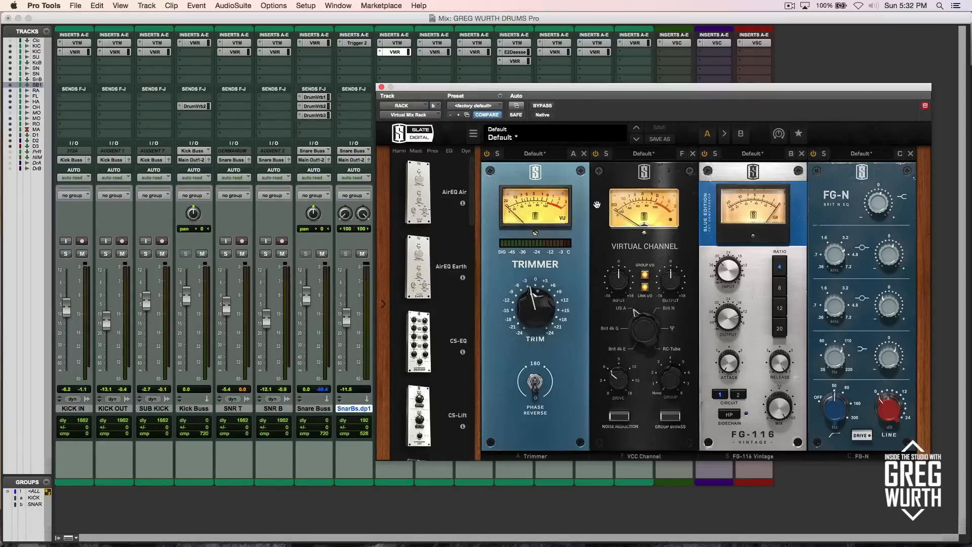
left_click_drag(563, 89, 576, 69)
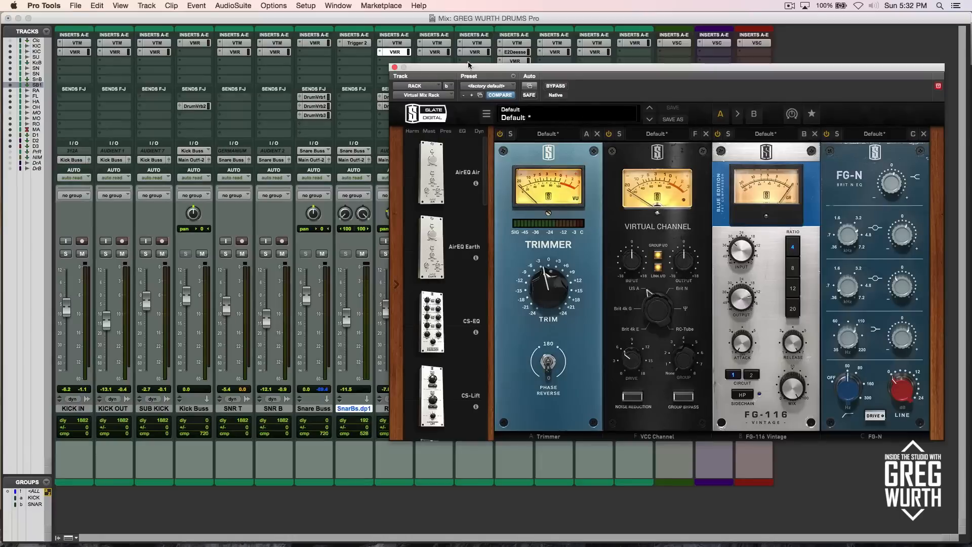
left_click(435, 52)
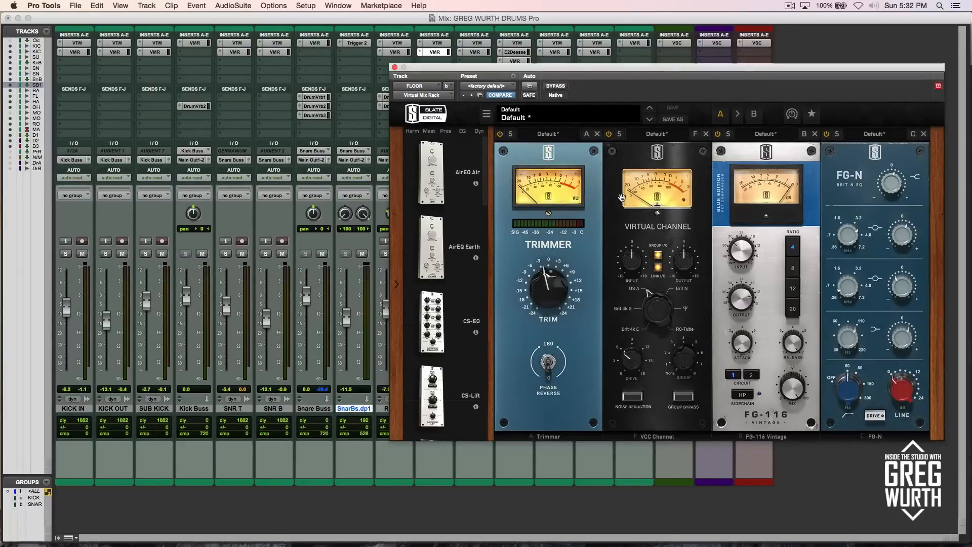
left_click(394, 67)
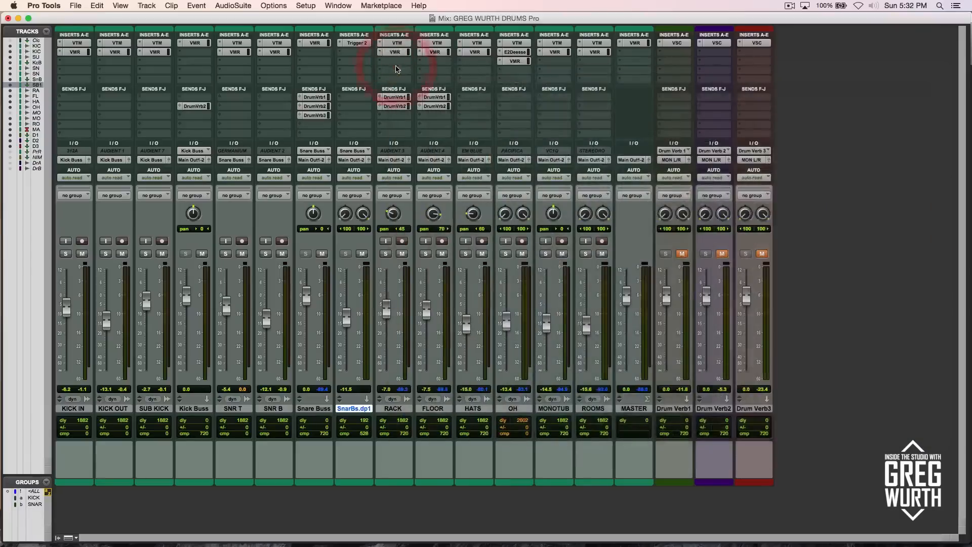
- Review the Virtual Tape Machines and Virtual Mix Rack settings on the HATS track
left_click(480, 43)
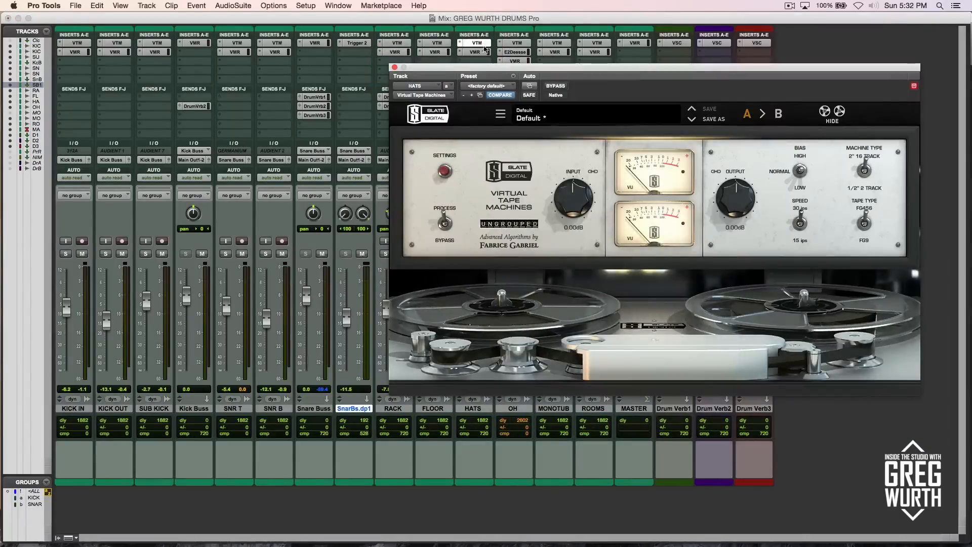
left_click(395, 68)
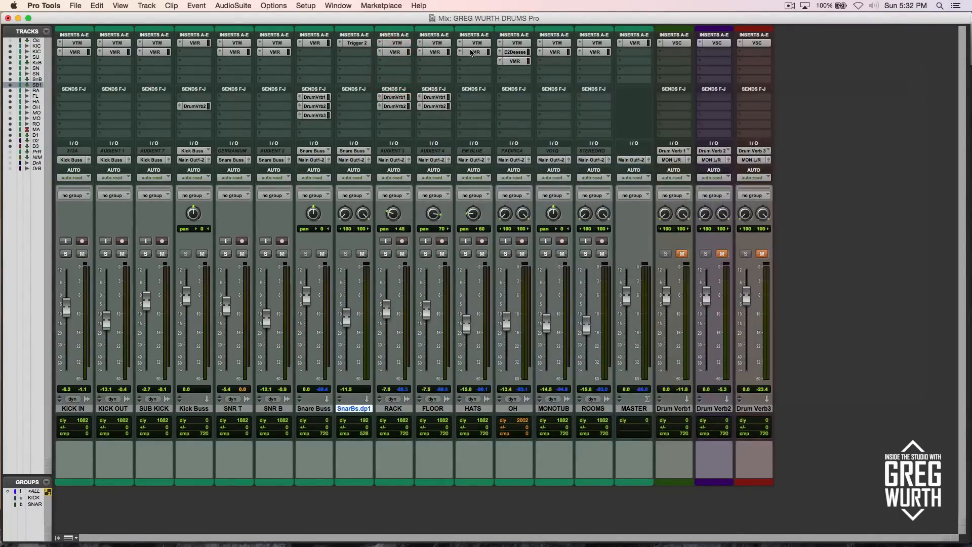
left_click(475, 52)
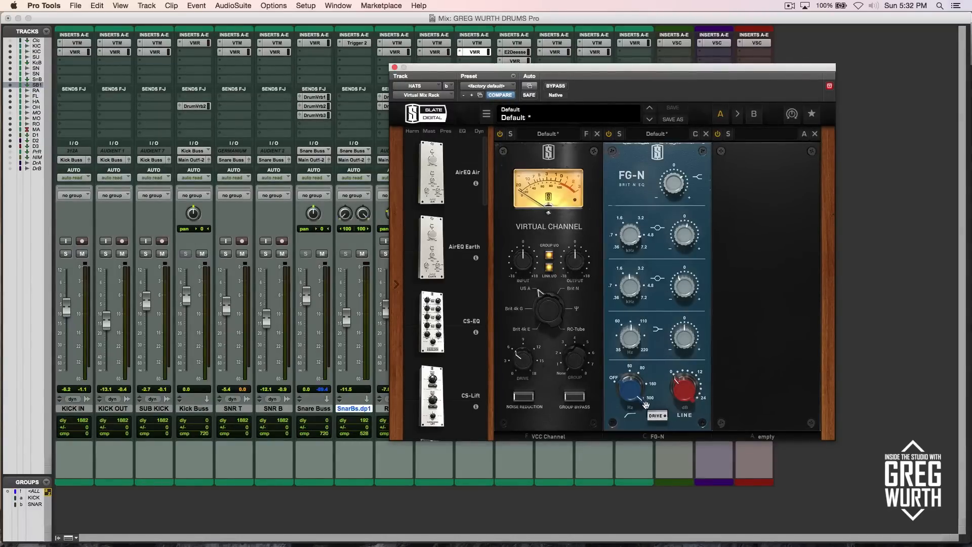
mouse_move(638, 383)
left_click(393, 67)
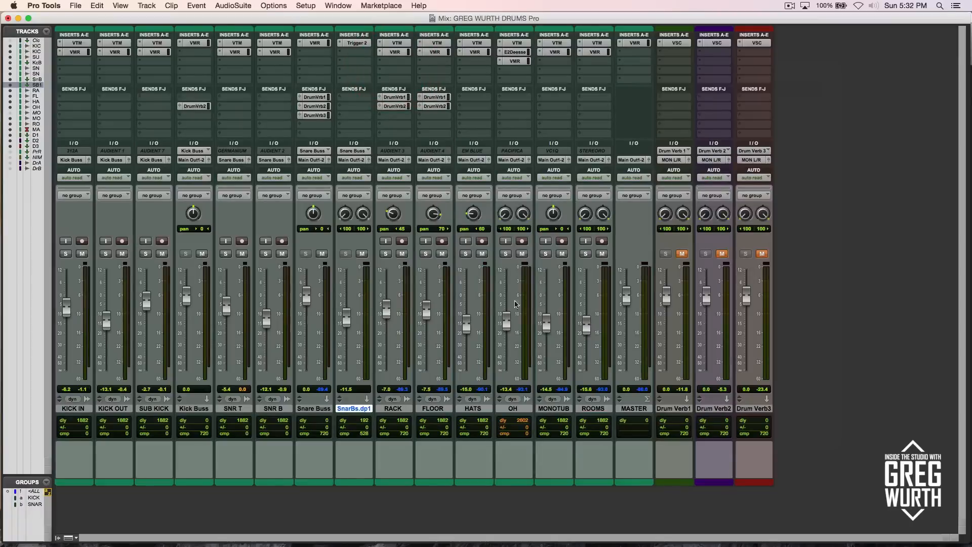
- Review the OH track's Virtual Tape Machines, E2Deesser and Virtual Mix Rack inserts in order
left_click(517, 43)
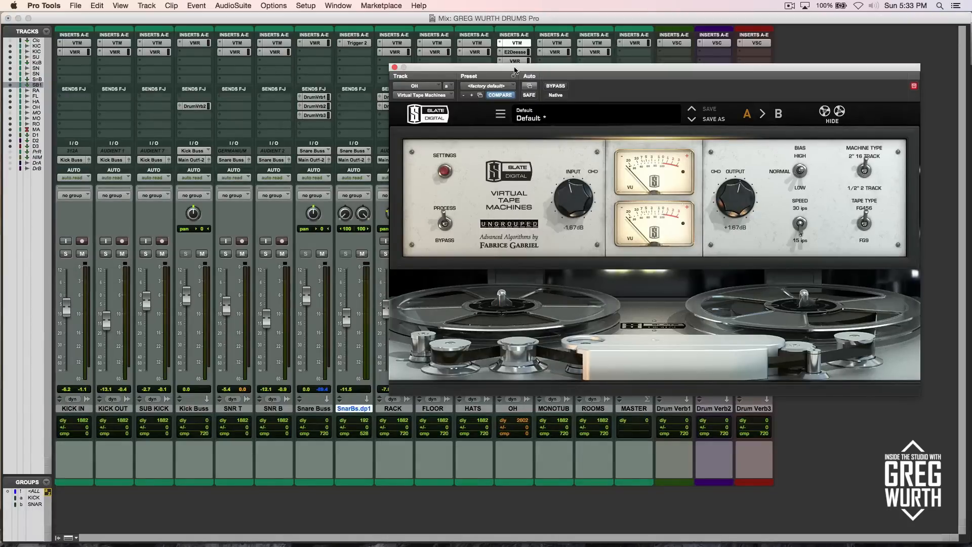
left_click_drag(514, 69, 398, 71)
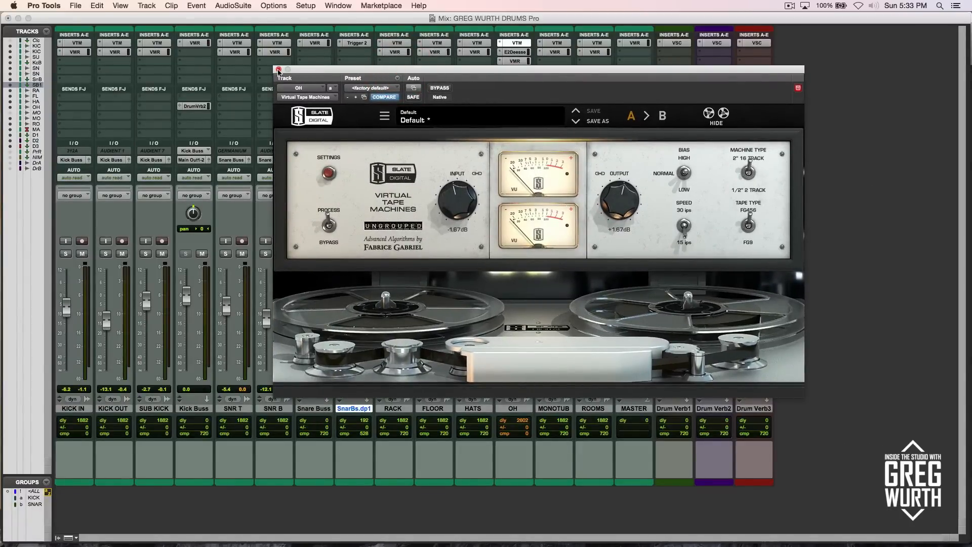
left_click(278, 70)
left_click(515, 52)
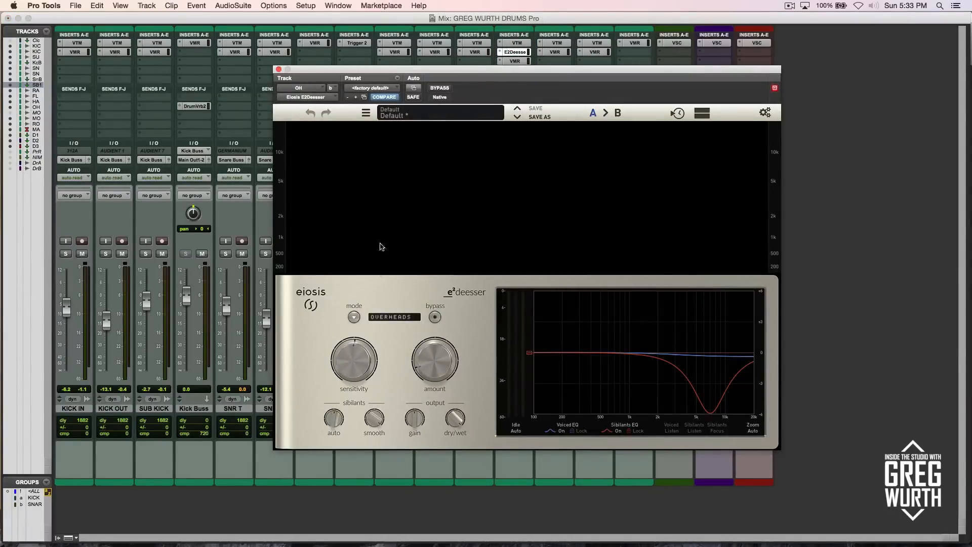
left_click(278, 69)
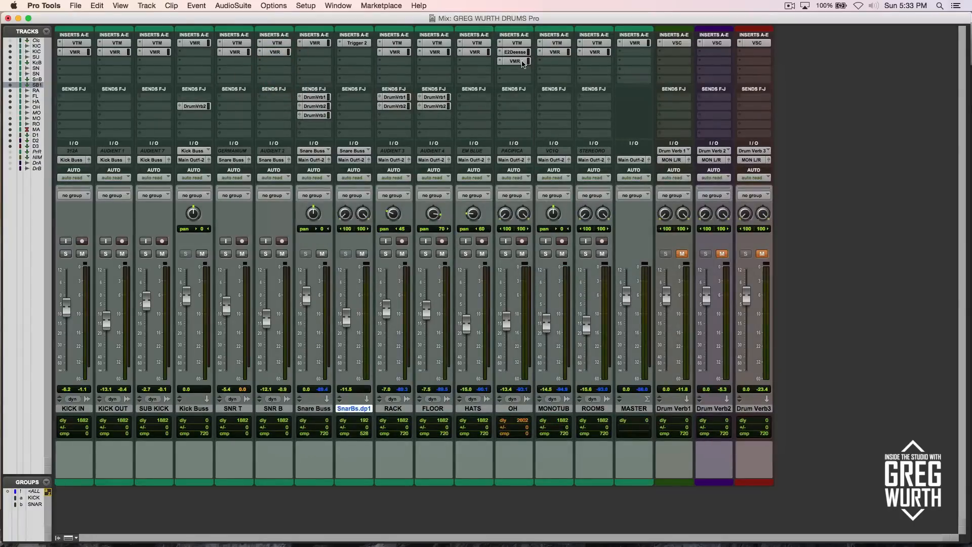
left_click(515, 61)
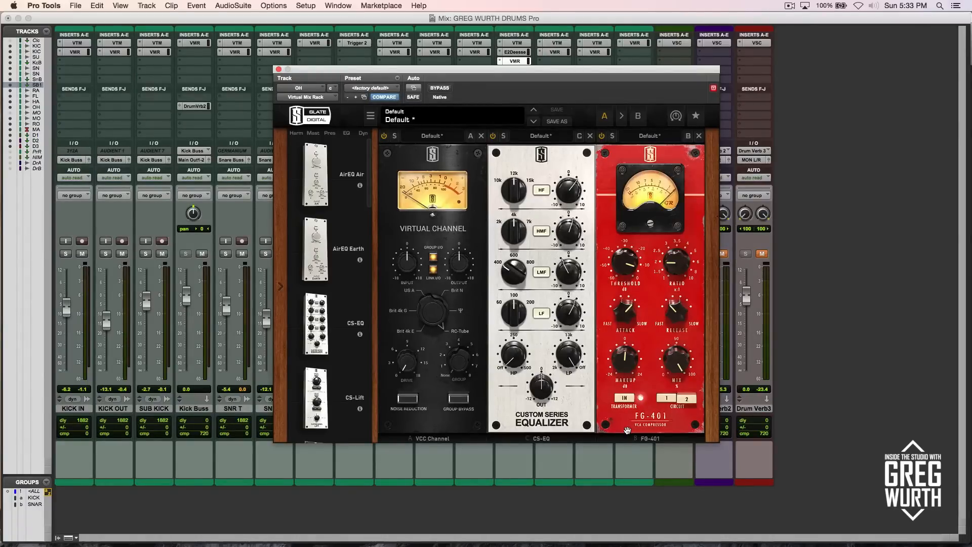
left_click(279, 70)
- Audition the soloed OH track with its VTM, E2Deesser and VMR inserts bypassed, and again with all three re-enabled
left_click(525, 46)
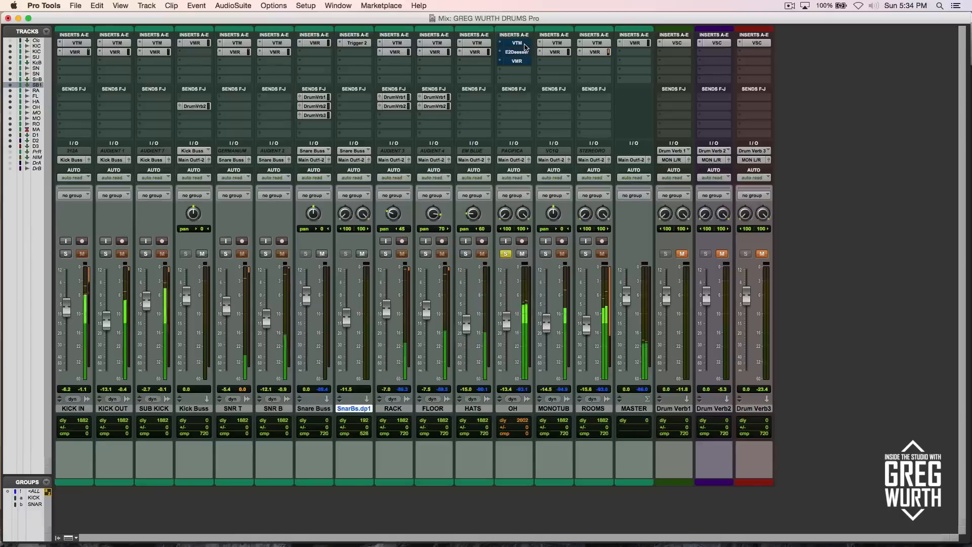
key("space")
left_click(524, 44, "super")
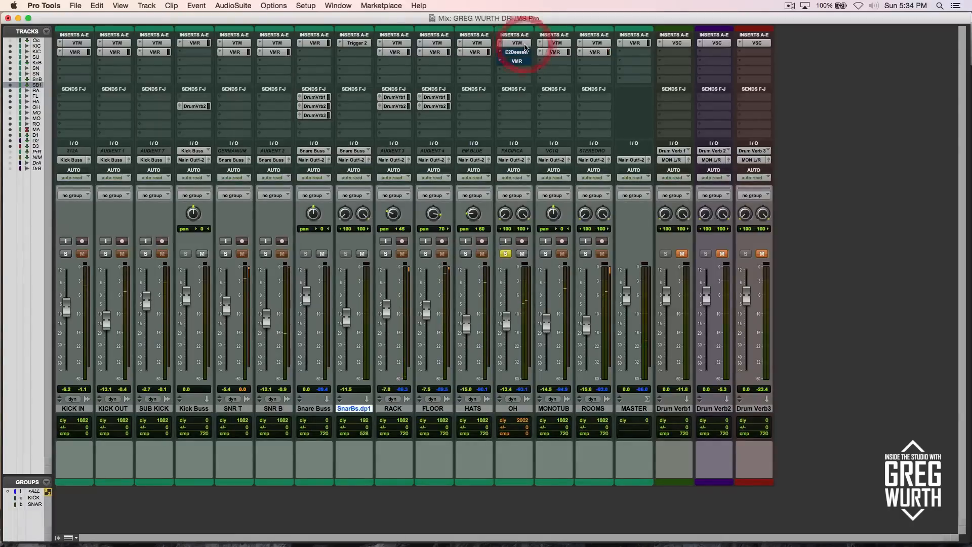
left_click(523, 53, "super")
left_click(522, 62, "super")
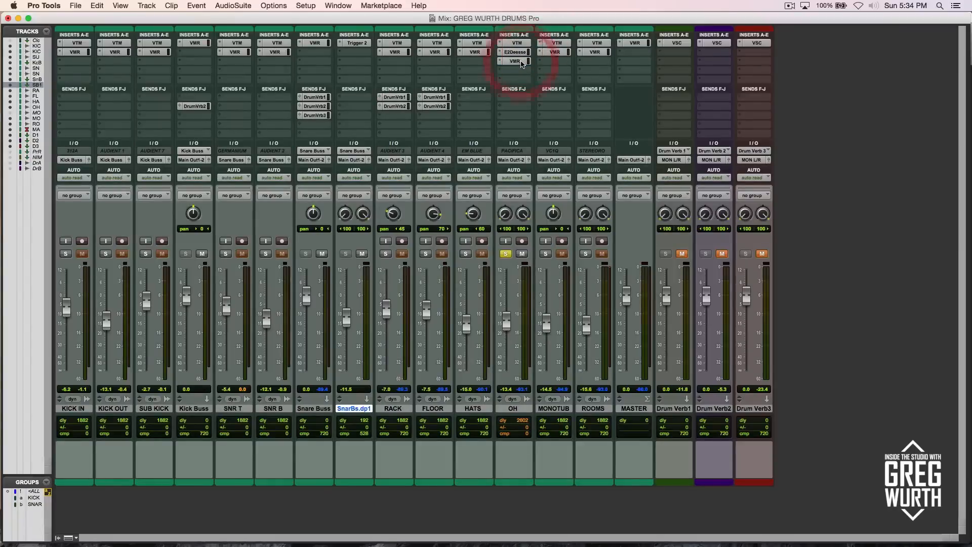
key("space")
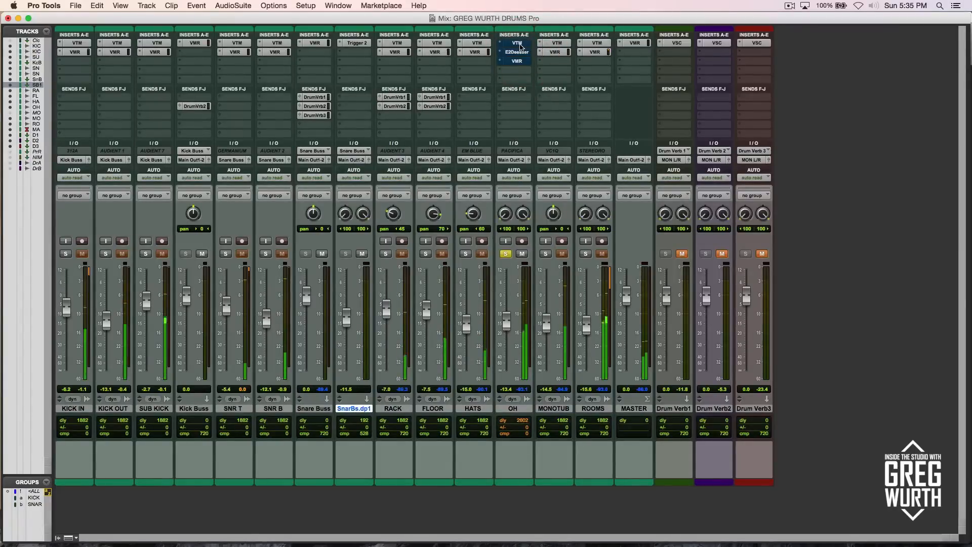
left_click(520, 45, "super")
left_click(517, 52, "super")
left_click(517, 62, "super")
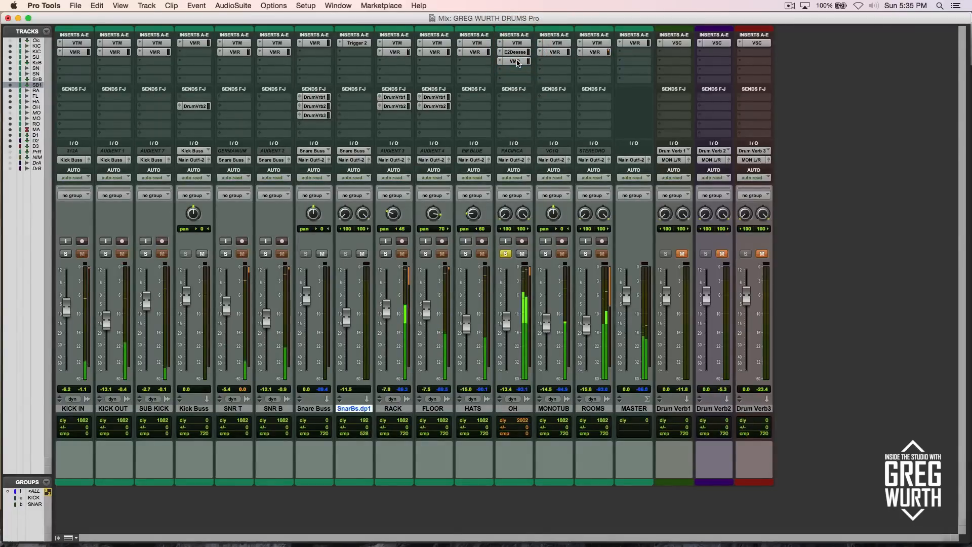
- Compare the overheads once more with their three inserts bypassed and re-enabled, and take OH out of solo
left_click(517, 61, "super")
left_click(514, 52, "super")
left_click(514, 44, "super")
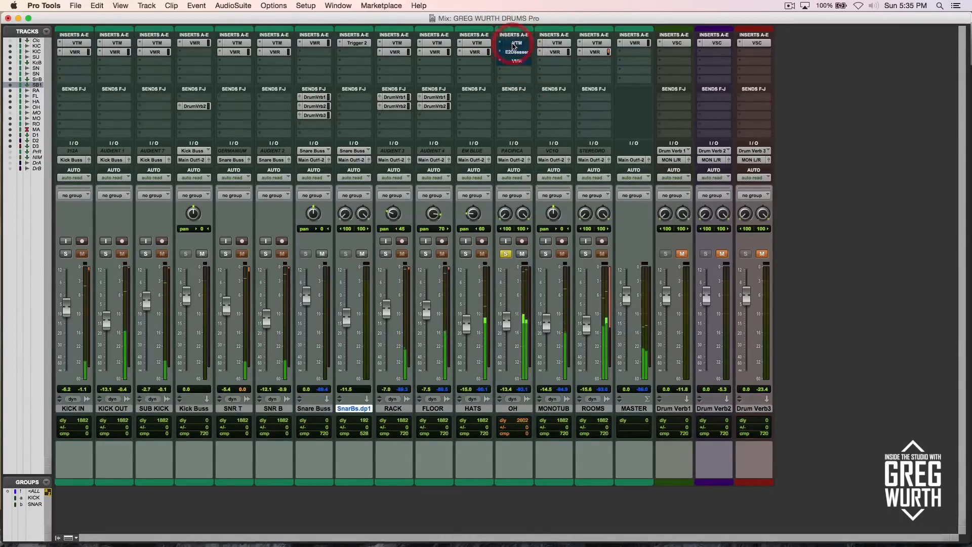
left_click(514, 44, "super")
left_click(515, 53, "super")
left_click(510, 61, "super")
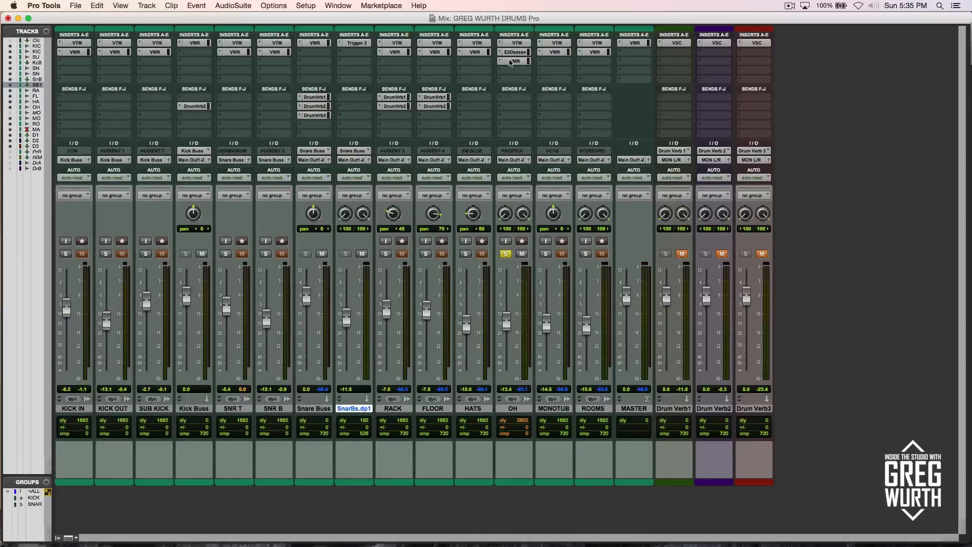
left_click(505, 254)
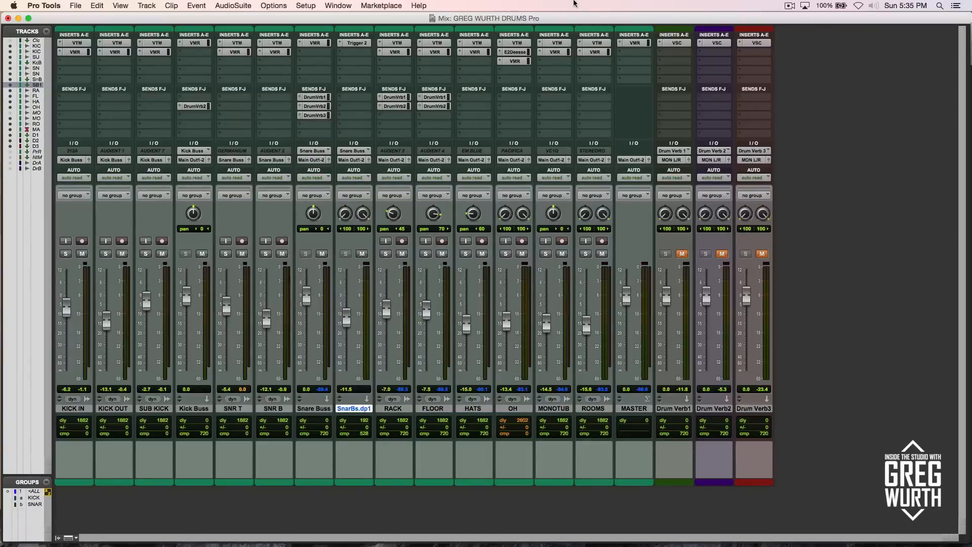
- Review MONOTUB's Virtual Mix Rack, and audition the track in solo with its VTM and VMR inserts bypassed
left_click(550, 52)
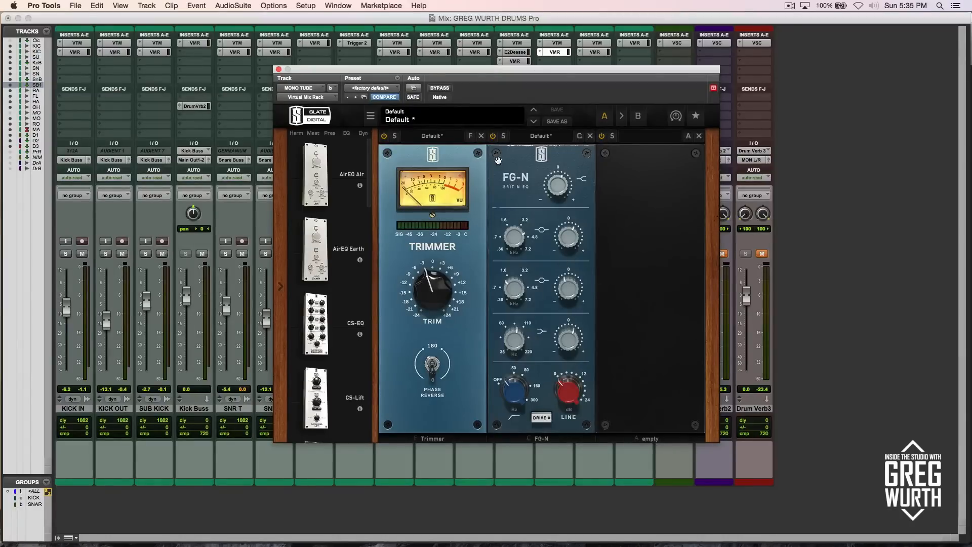
left_click(278, 70)
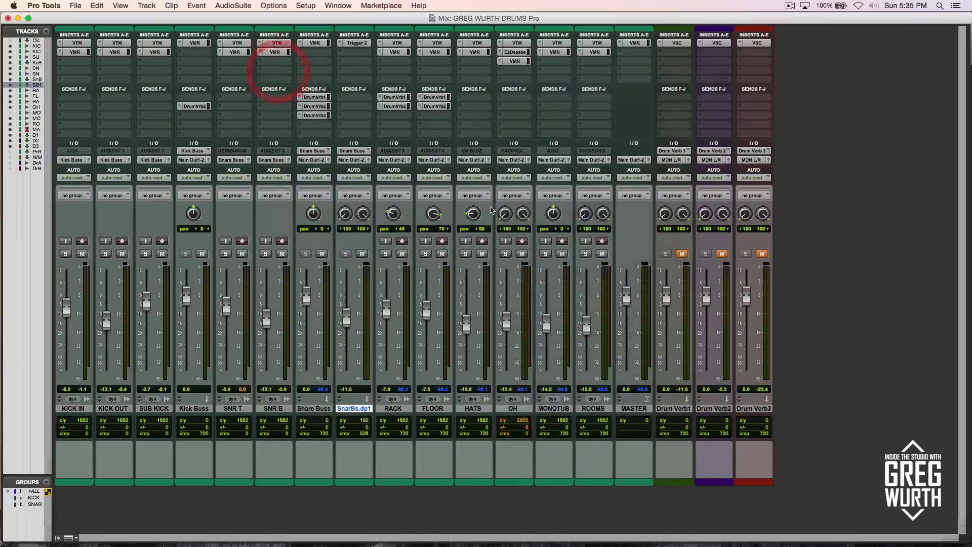
left_click(545, 254)
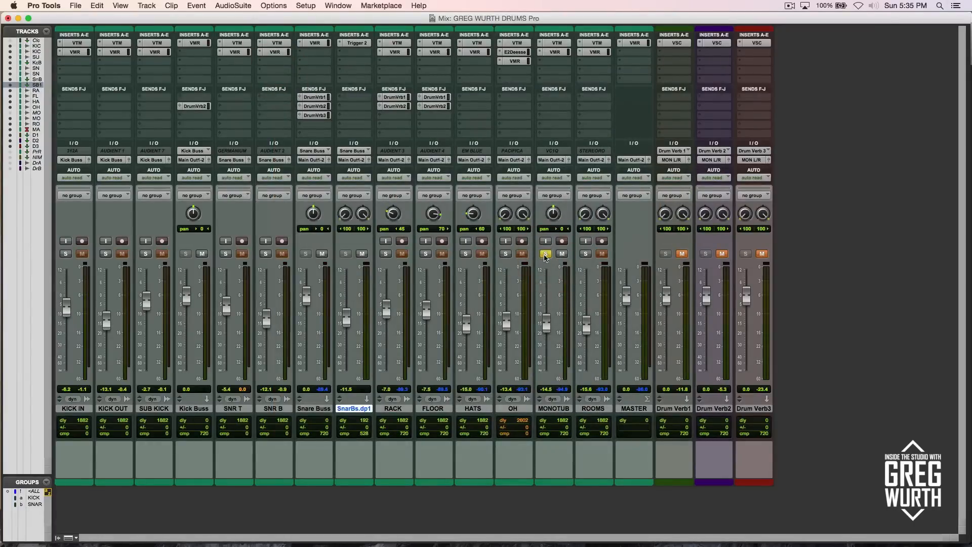
key("space")
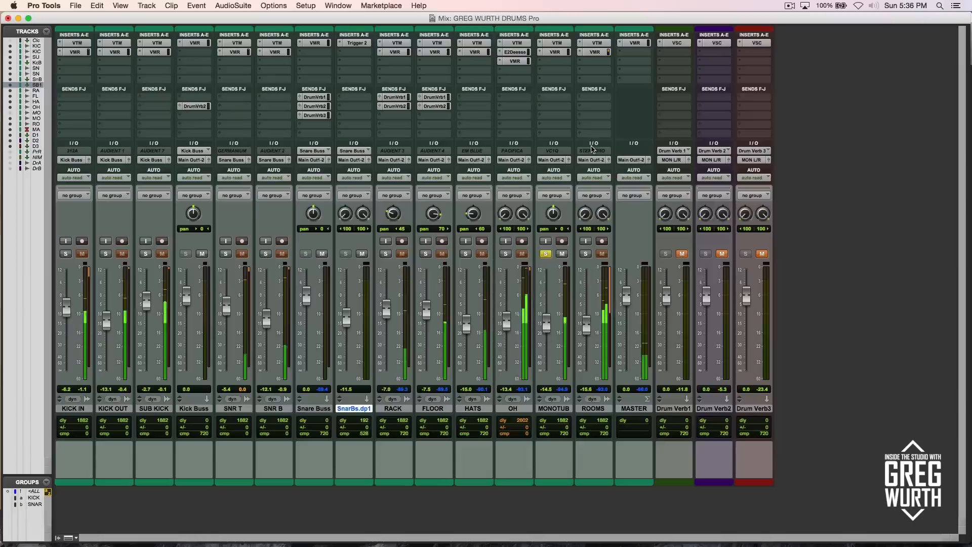
left_click(558, 44, "super")
left_click(555, 52, "super")
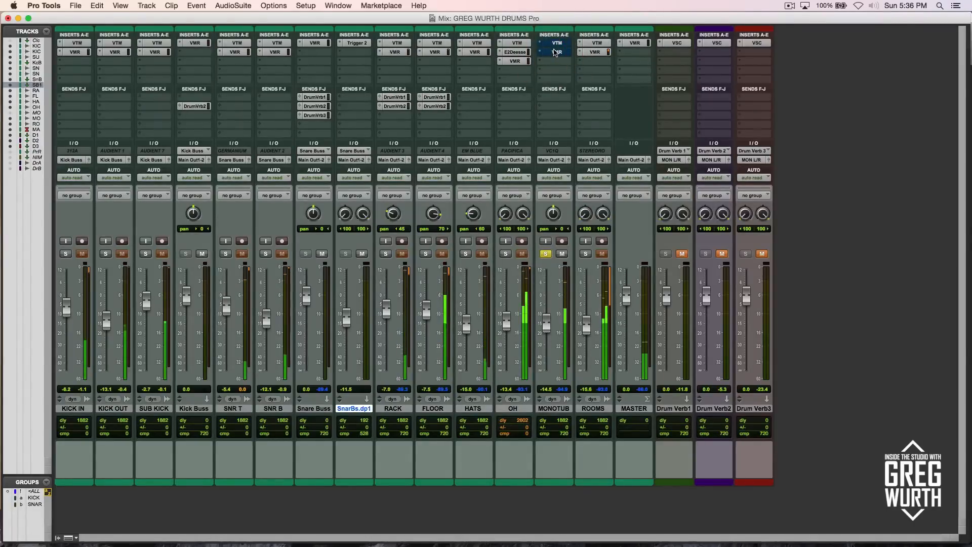
- Audition MONOTUB with its VTM and VMR inserts re-enabled, stop playback and take the track out of solo
left_click(555, 43, "super")
left_click(553, 52, "super")
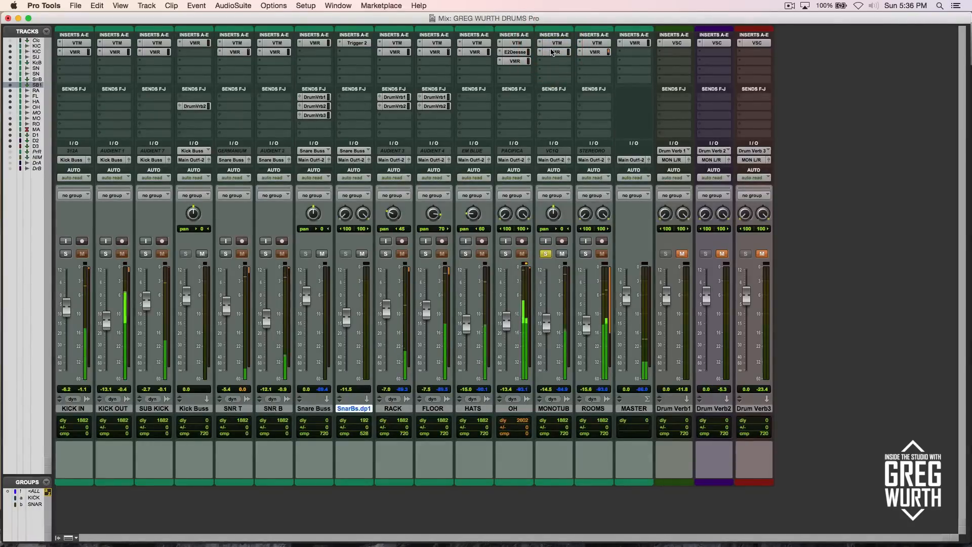
key("space")
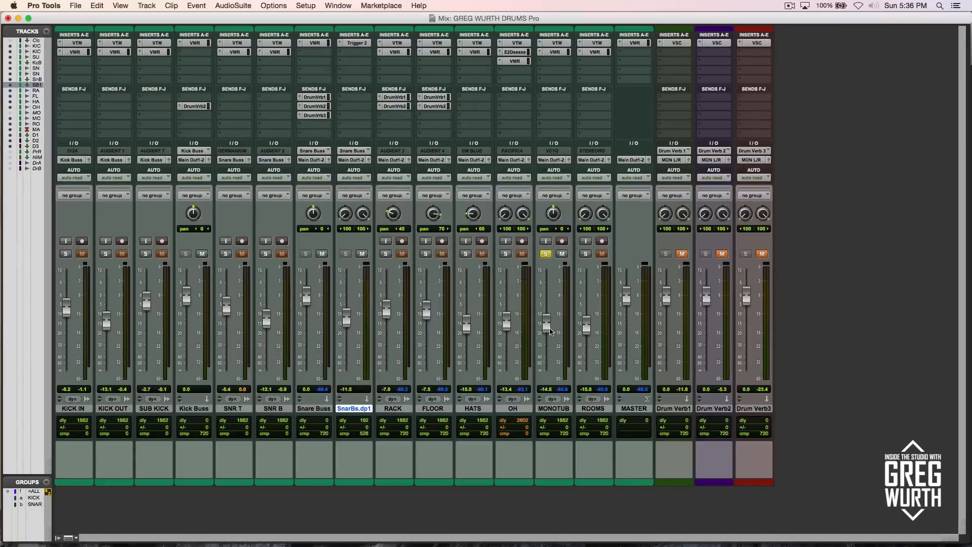
left_click(545, 253)
- Solo ROOMS and review its Virtual Tape Machines and Virtual Mix Rack settings, including The Monster compressor
left_click(586, 254)
left_click(598, 44)
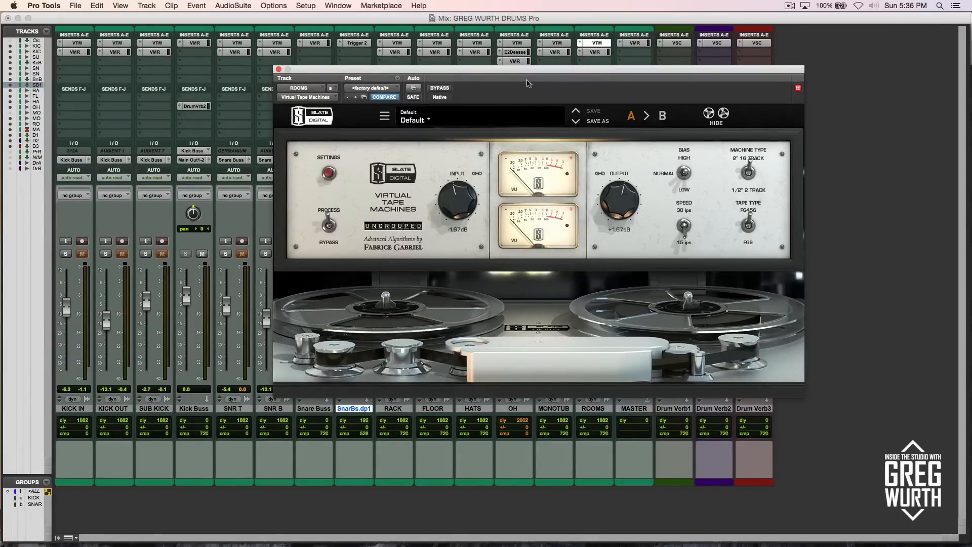
left_click(595, 52)
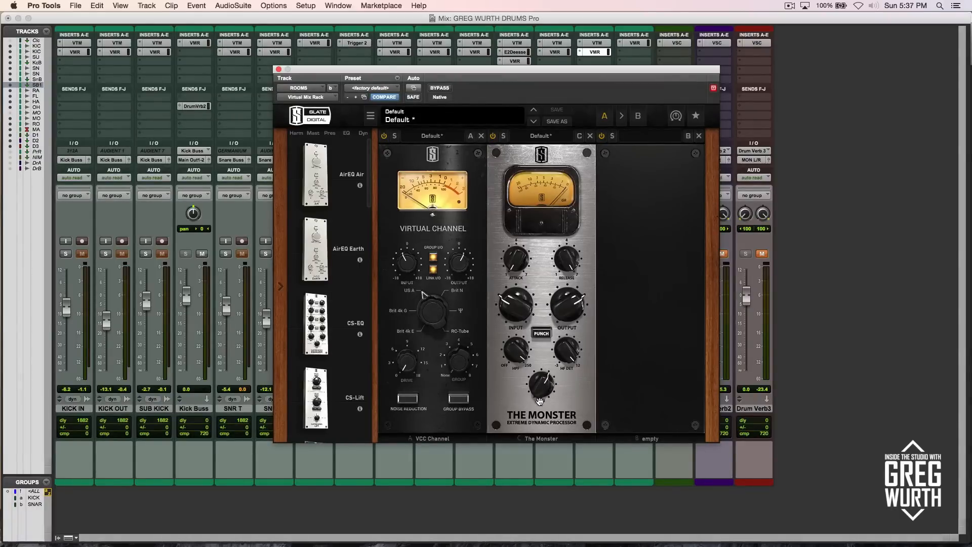
left_click_drag(522, 359, 521, 353)
mouse_move(568, 346)
left_click(278, 70)
- Audition the soloed ROOMS track with its VTM and VMR inserts bypassed, and again with both re-enabled
left_click(590, 52, "super")
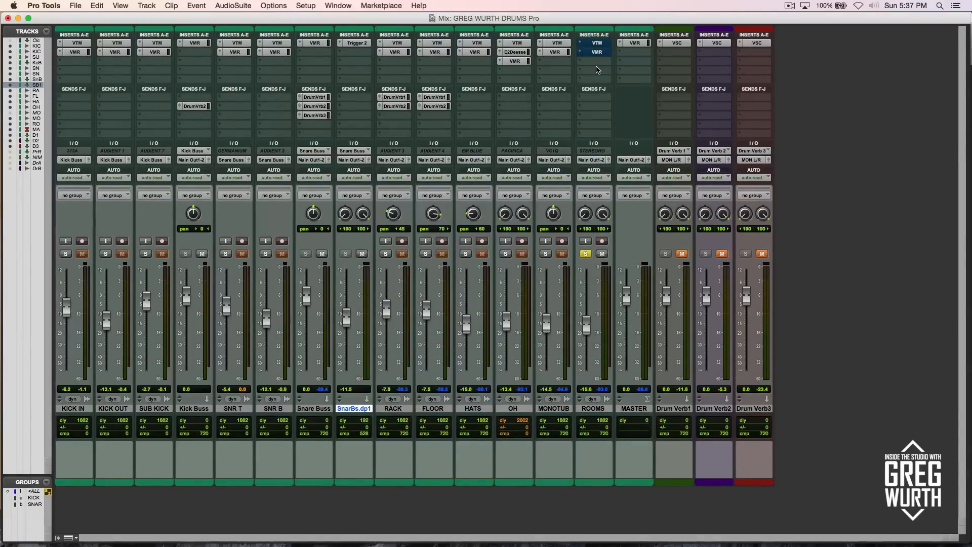
key("space")
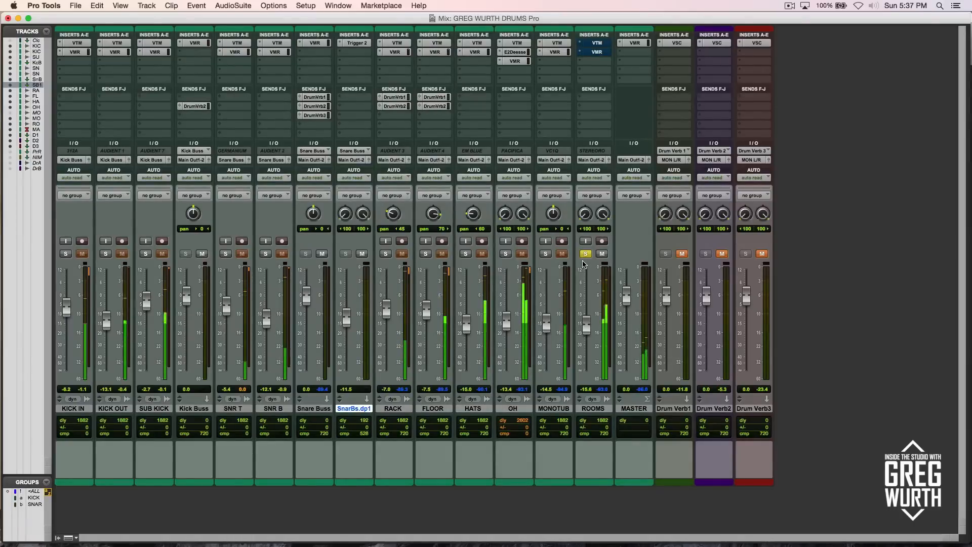
key("space")
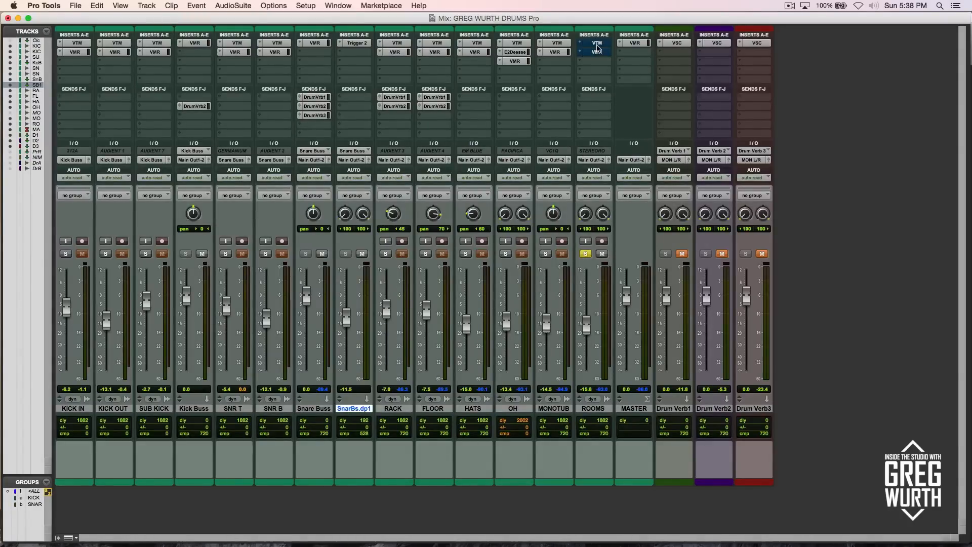
key("space")
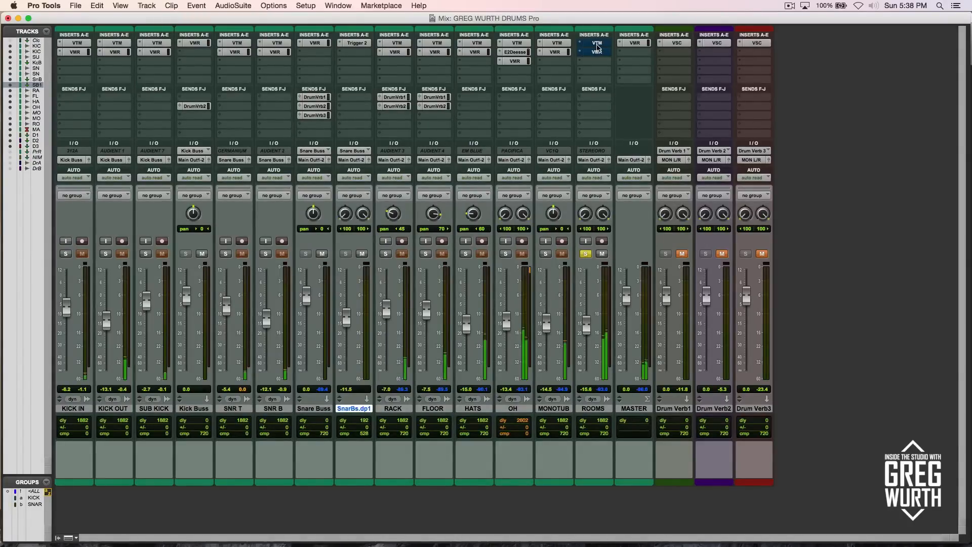
left_click(596, 44, "super")
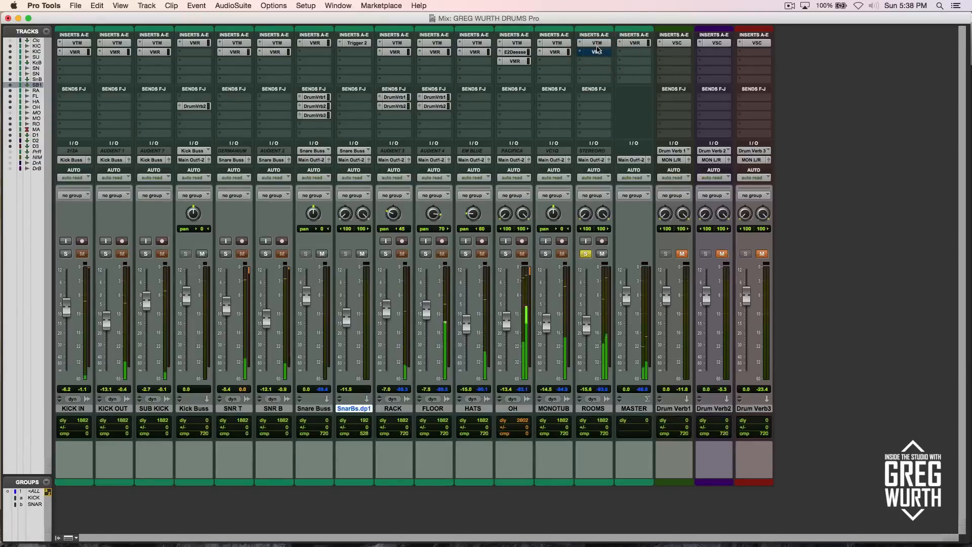
left_click(594, 53, "super")
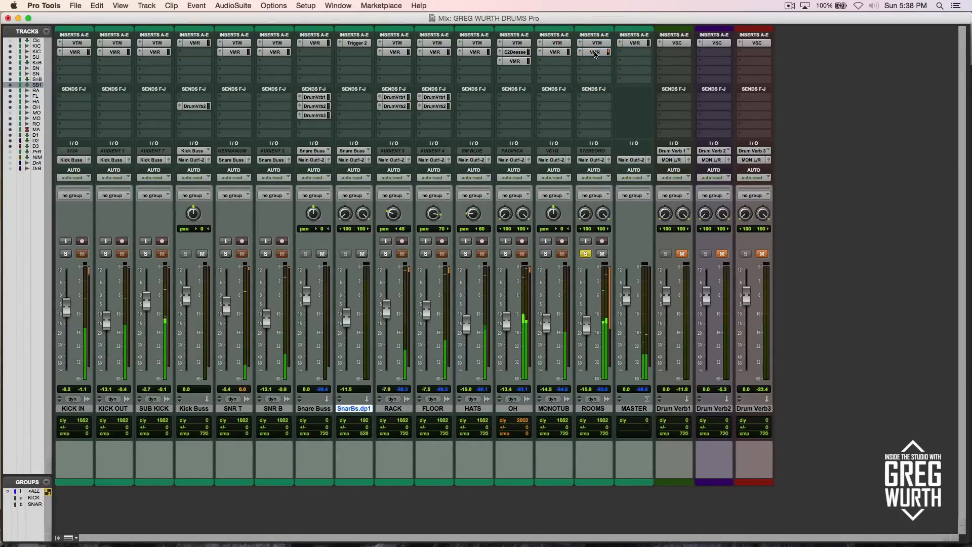
- Compare ROOMS once more by bypassing and re-enabling its VTM and VMR inserts, and stop playback
left_click(594, 53, "super")
left_click(593, 44, "super")
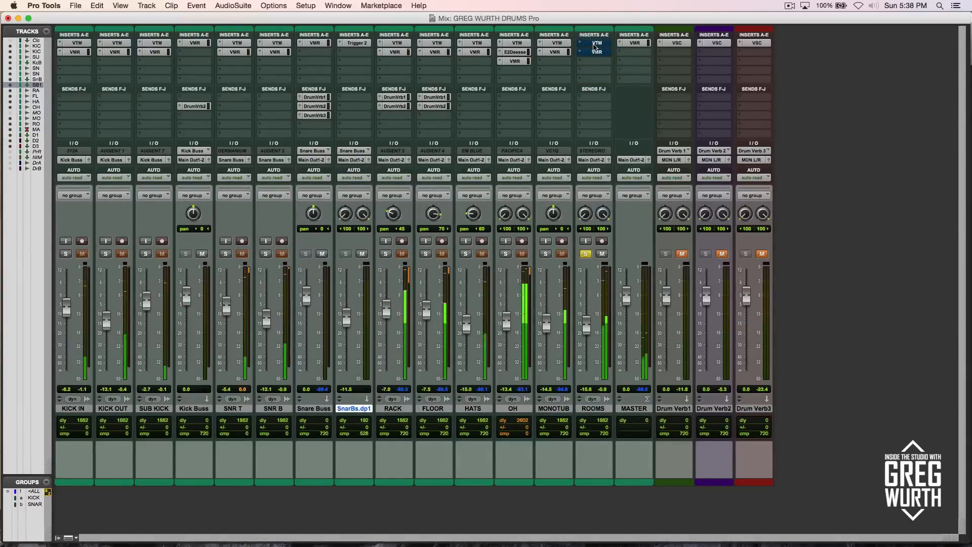
left_click(593, 44, "super")
left_click(593, 53, "super")
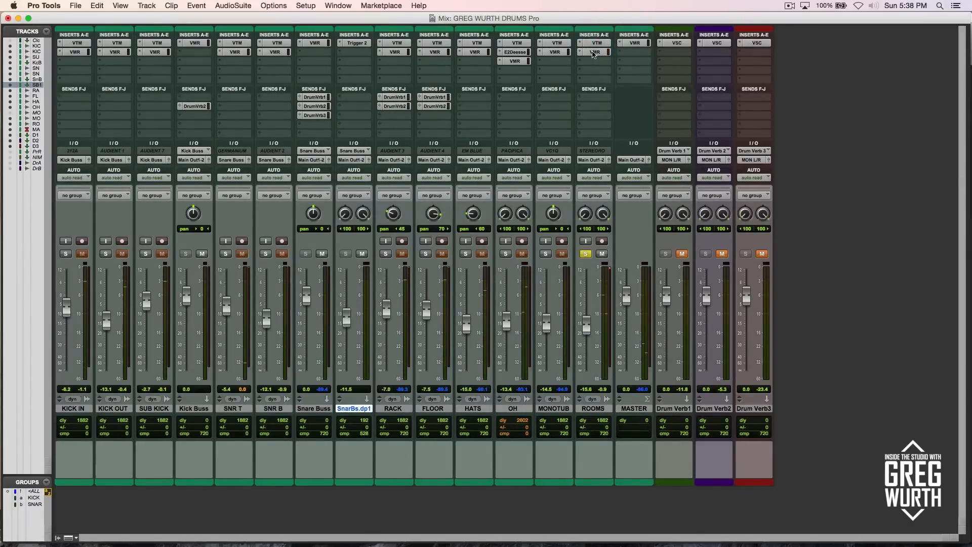
- Review The Monster in ROOMS' Virtual Mix Rack once more, close it and take ROOMS out of solo
left_click(593, 53)
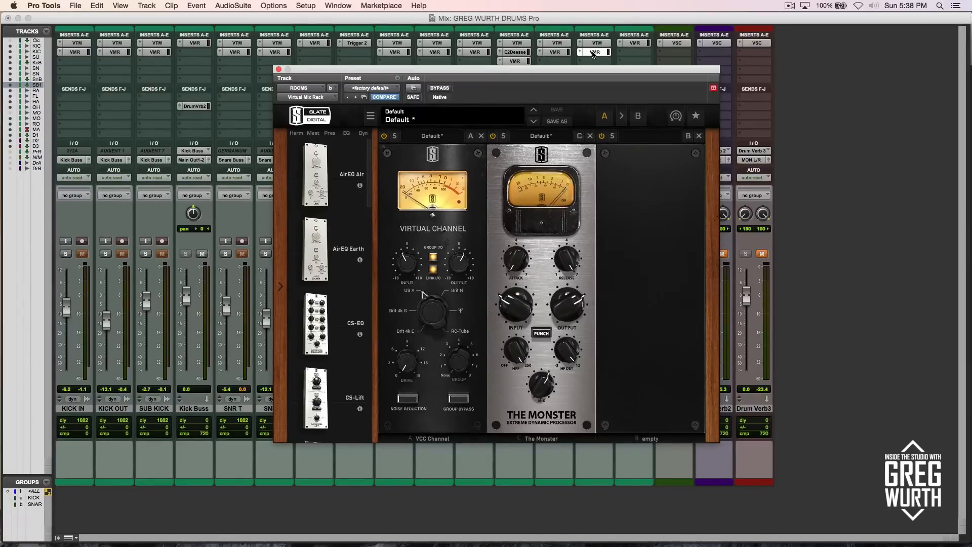
mouse_move(542, 390)
left_click(279, 71)
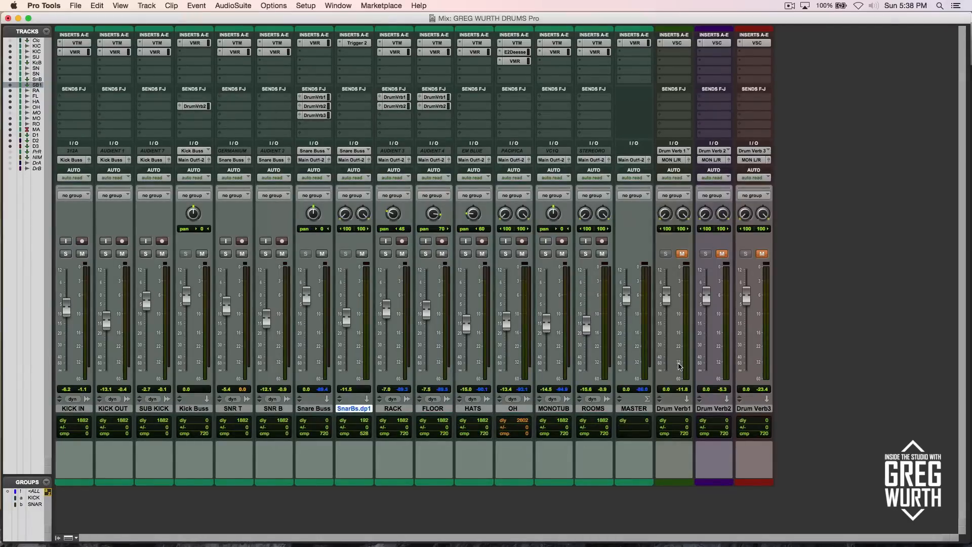
- Play the full drum mix and lower the SnarBs.dp1 fader to about -12.9 and Snare Buss to -1.1 dB
key("super+equal")
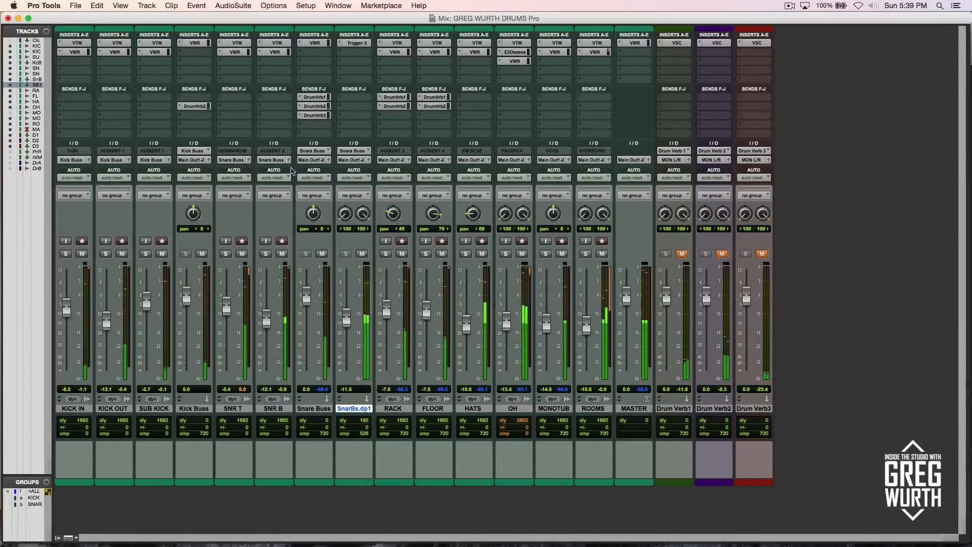
left_click_drag(347, 317, 348, 324)
left_click_drag(306, 298, 310, 303)
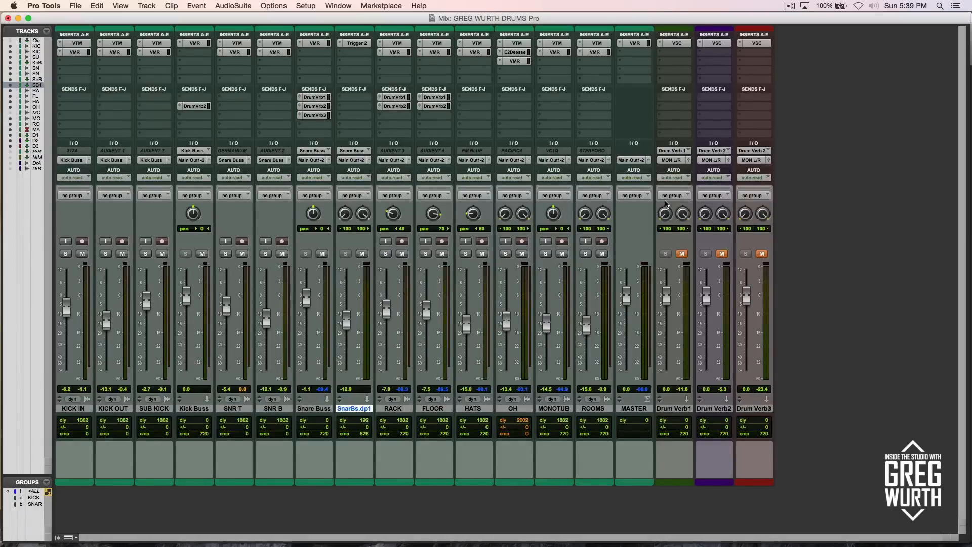
- Show Drum Verb1's VerbSuite Classics reverb and move its window clear of the reverb tracks' mute switches
left_click(682, 253)
left_click(679, 44)
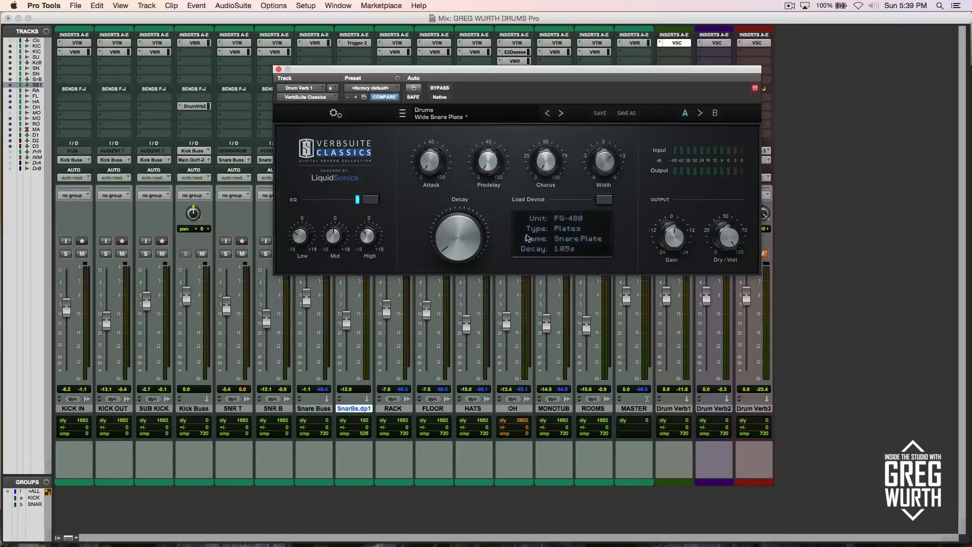
left_click_drag(606, 71, 703, 30)
- Play the full mix with Drum Verb1 muted, unmute it to hear the plate reverb, and stop playback
left_click(682, 253)
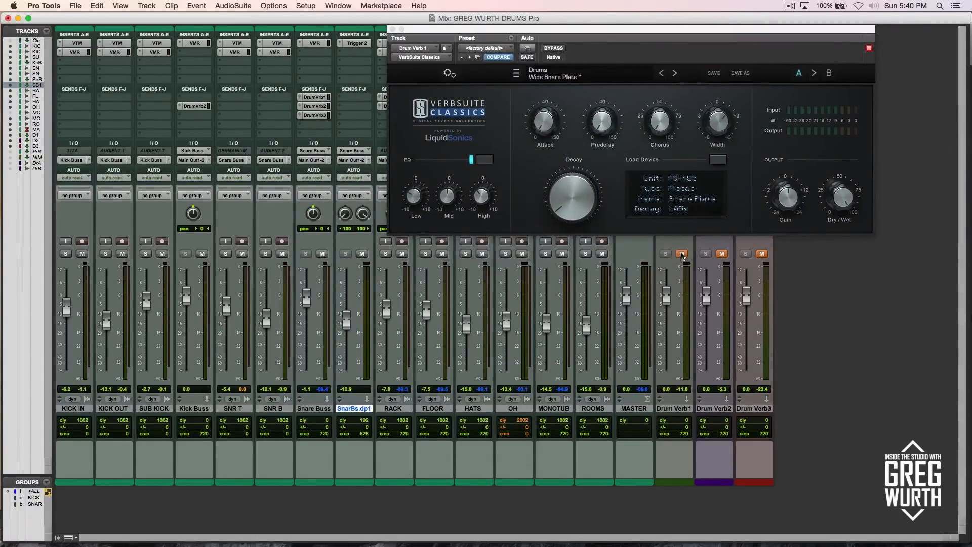
key("space")
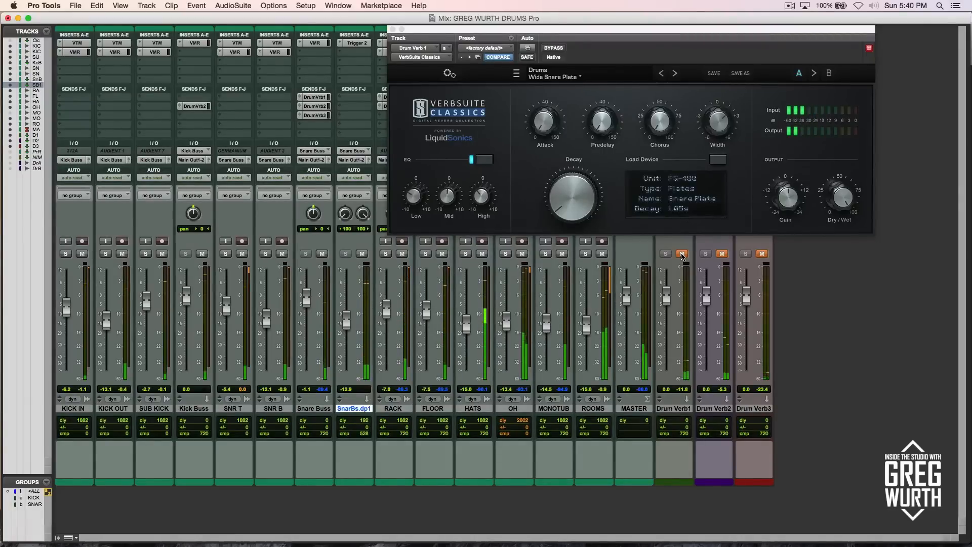
left_click(682, 254)
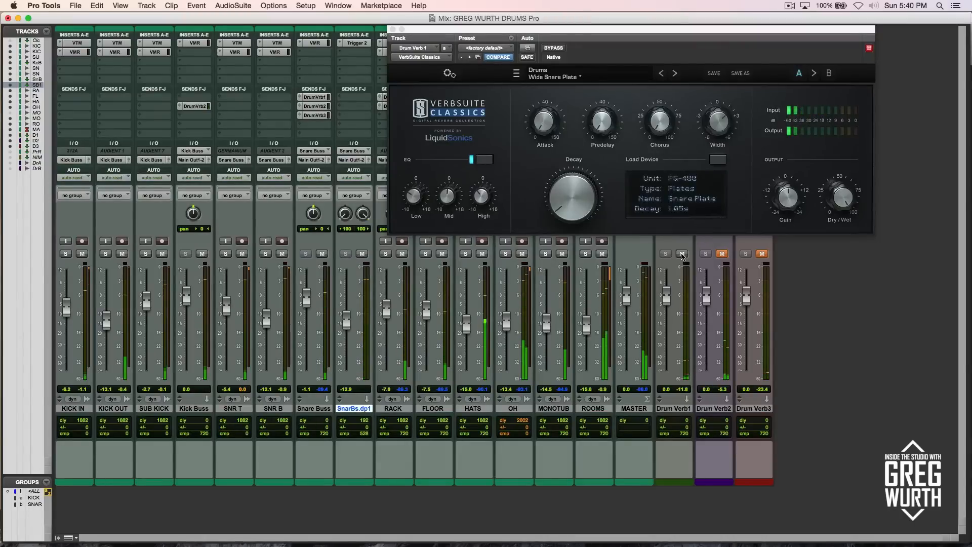
key("space")
- Check the Snare Buss send level to Drum Verb 1, and close the send and reverb windows
left_click(316, 98)
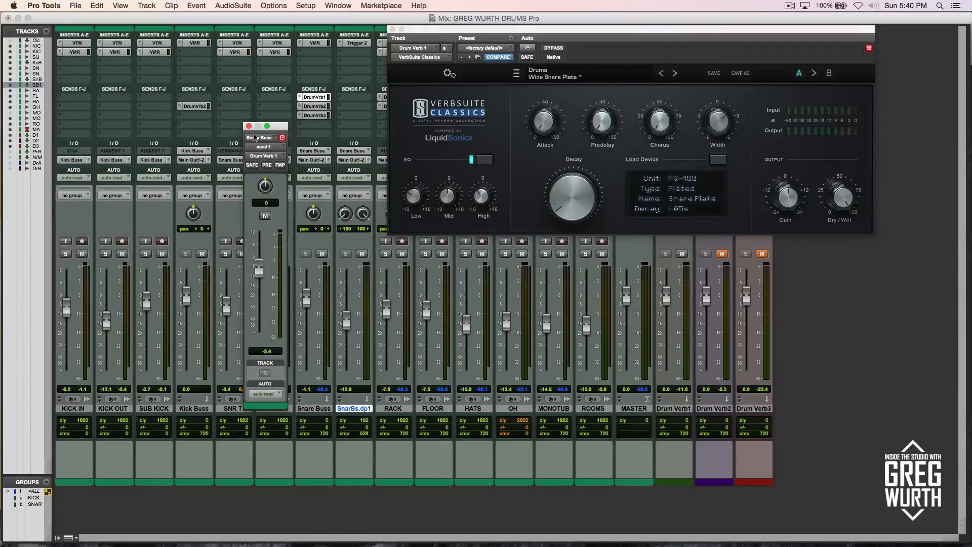
left_click(248, 126)
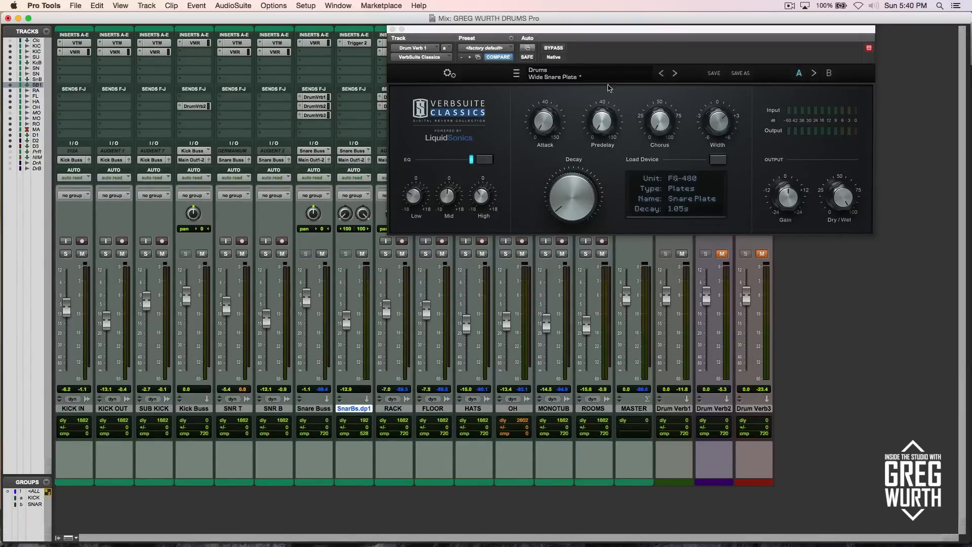
left_click(392, 29)
- Review Drum Verb2's VerbSuite Classics settings and the Snare Buss and Kick Buss sends that feed it
left_click(719, 44)
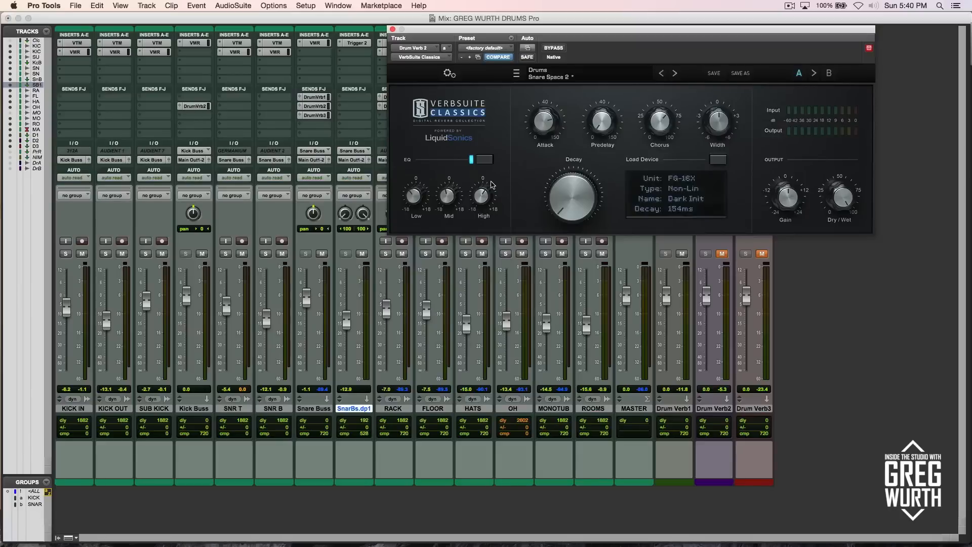
left_click(316, 107)
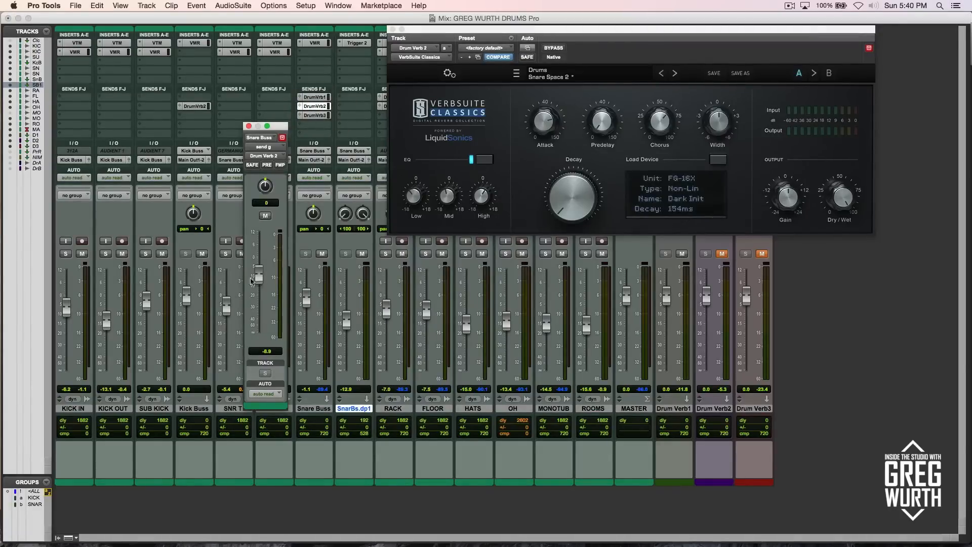
left_click(248, 126)
left_click(194, 105)
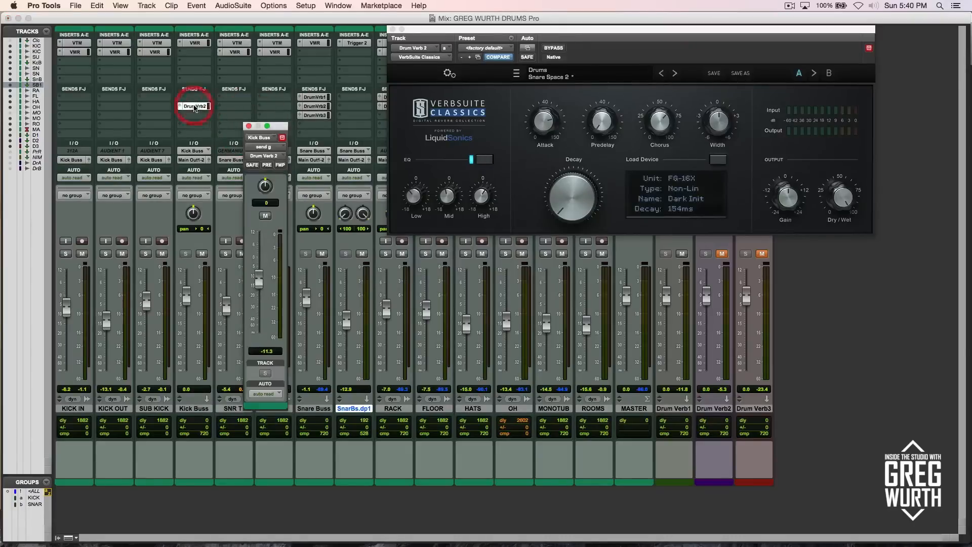
left_click(248, 126)
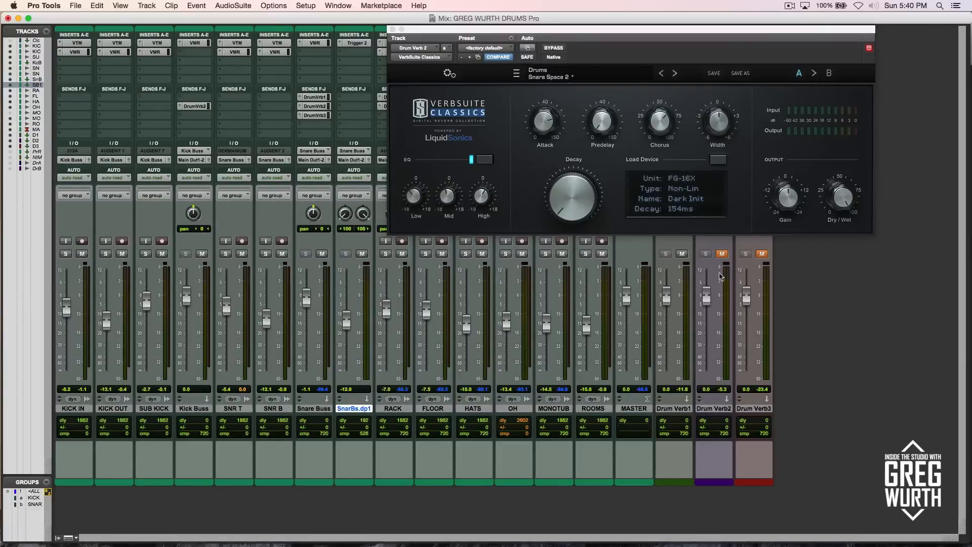
- Unmute Drum Verb2 and set the Snare Buss send feeding it to -6.5 dB while the mix plays
left_click(723, 253)
key("space")
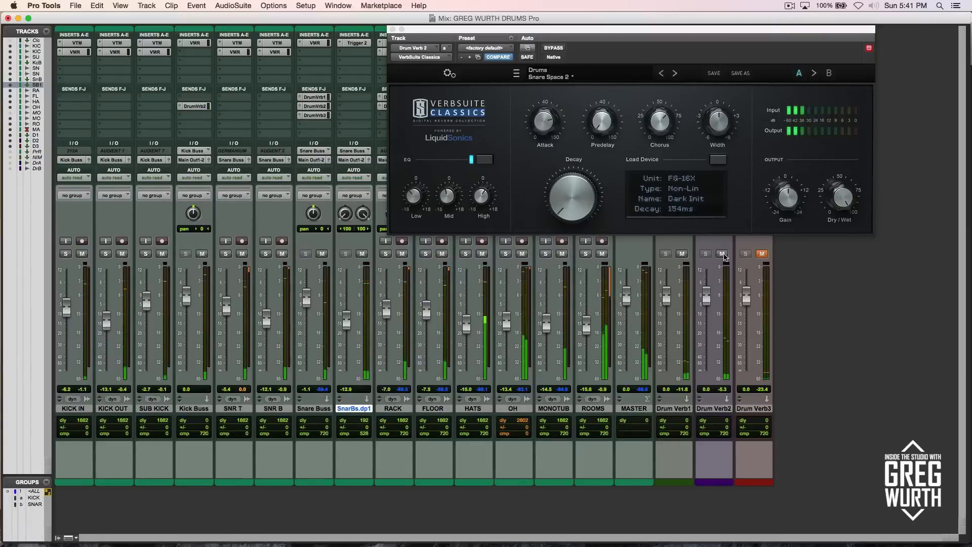
left_click(324, 107)
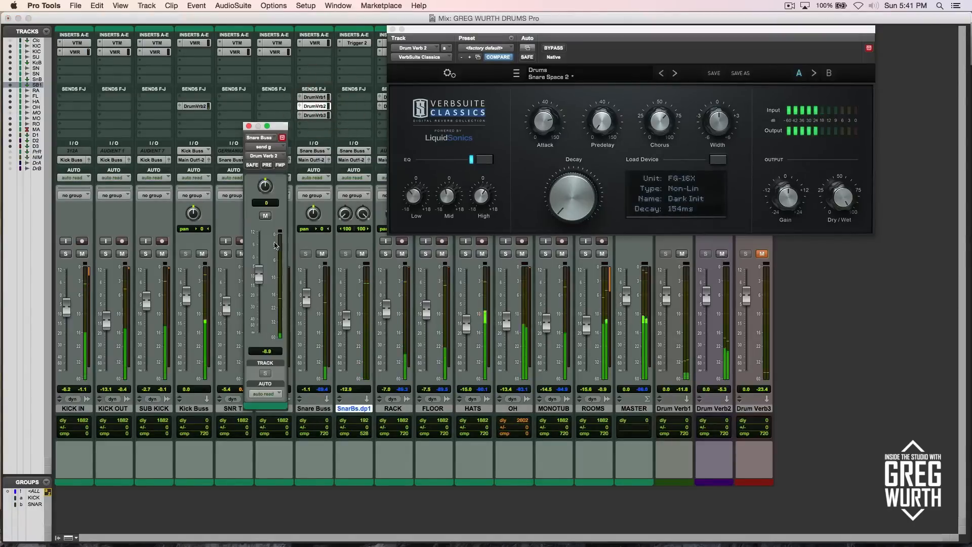
left_click_drag(259, 259, 256, 267)
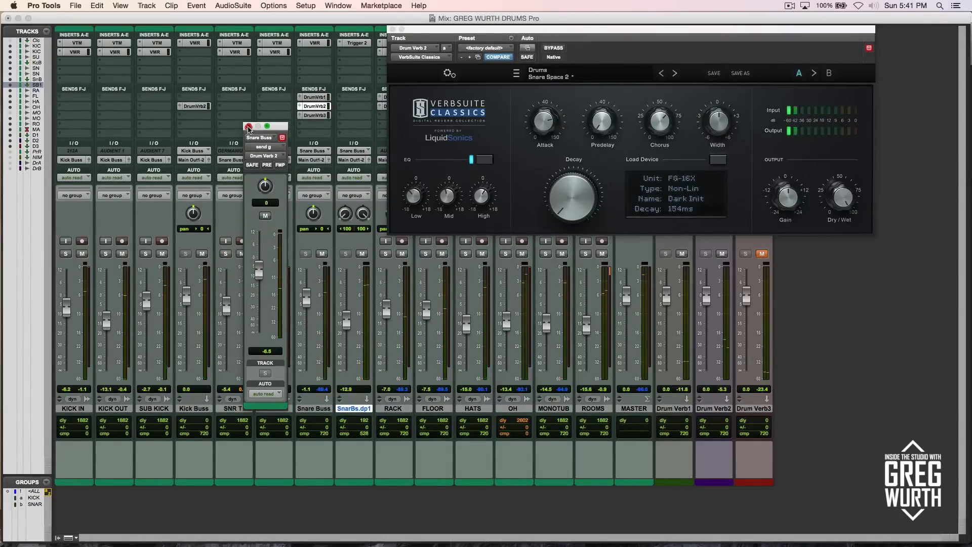
left_click(249, 126)
left_click(313, 106)
left_click(248, 127)
- Unmute Drum Verb3 and review its VerbSuite Classics settings and the Snare Buss send that feeds it
left_click(762, 254)
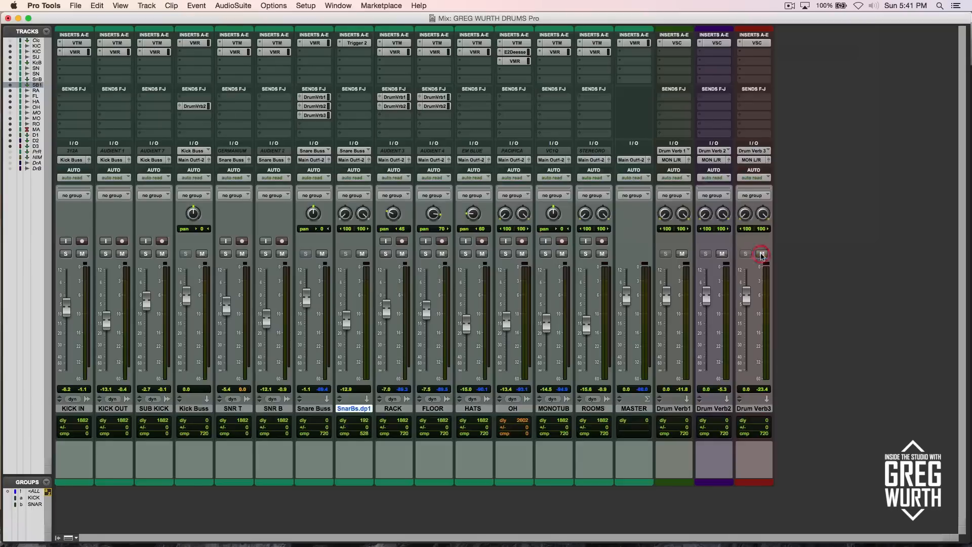
left_click(748, 45)
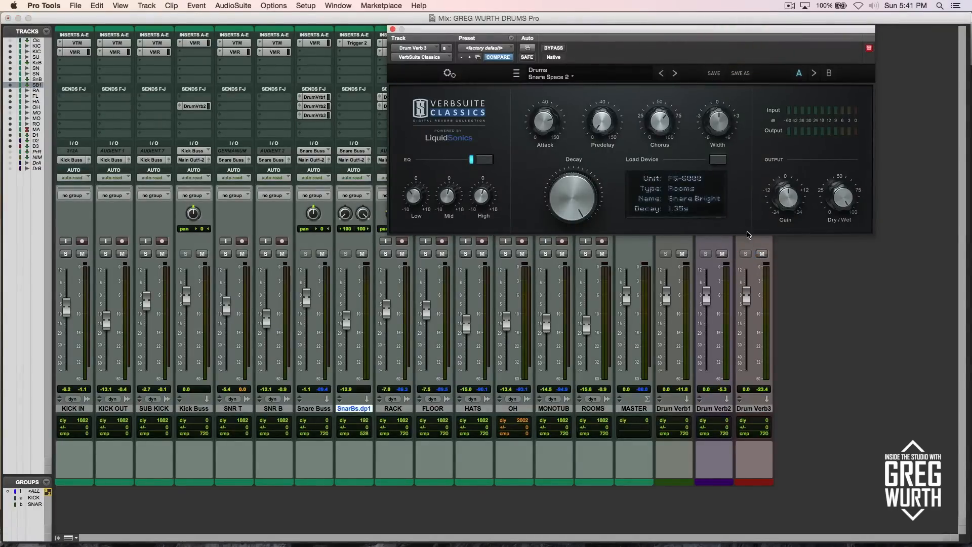
left_click(762, 253)
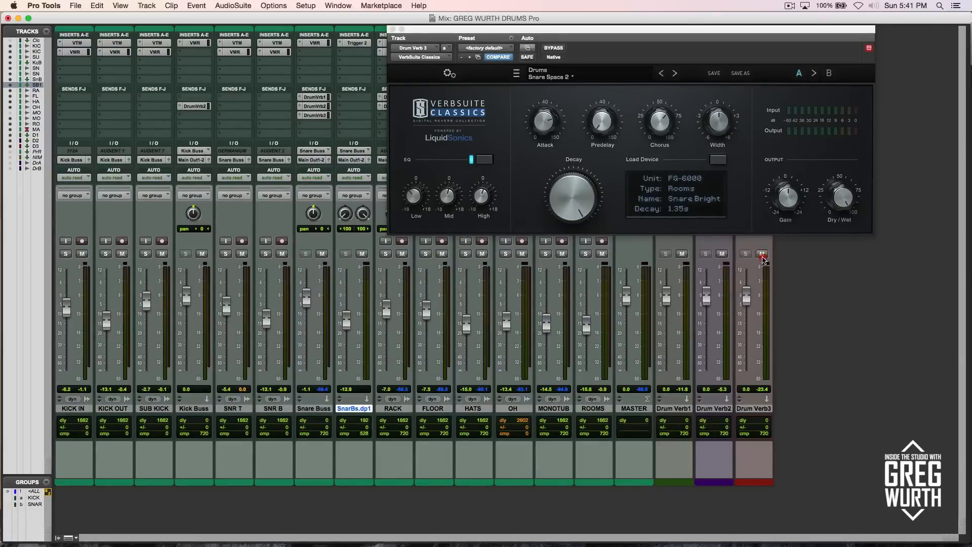
left_click(315, 115)
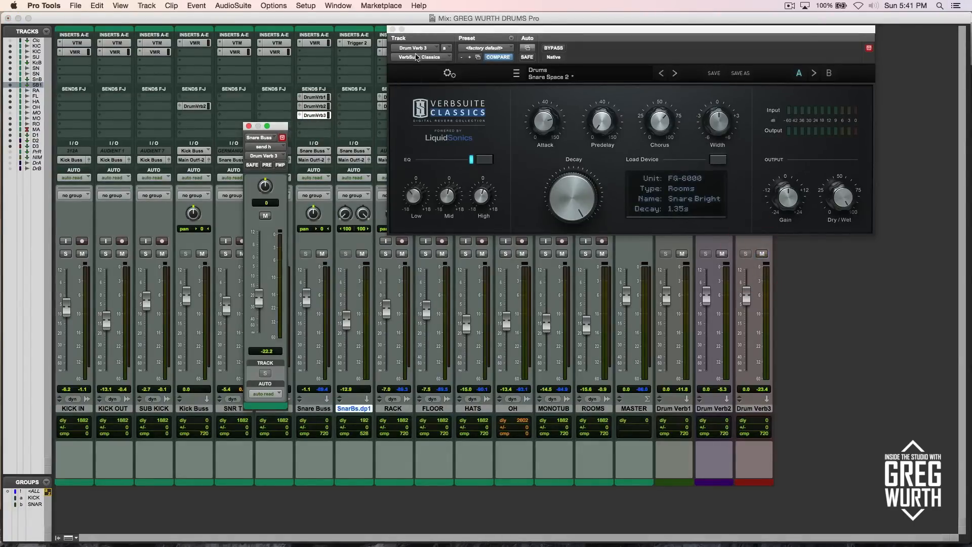
- Raise the Snare Buss send to Drum Verb3 while the mix plays, and close the send and reverb windows
left_click_drag(431, 29, 442, 16)
key("space")
mouse_move(258, 301)
left_mouse_down()
mouse_move(256, 256)
mouse_move(256, 292)
left_mouse_up()
left_click(248, 125)
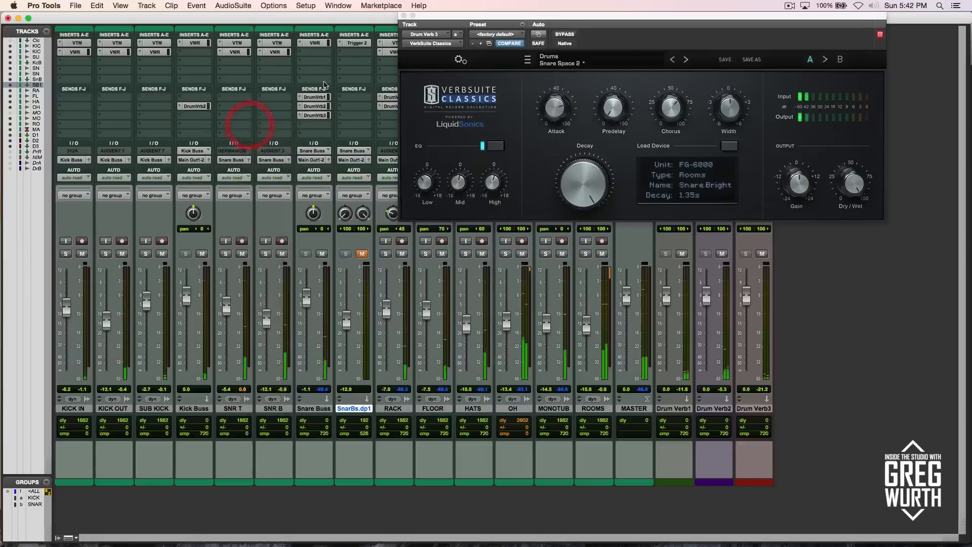
left_click(404, 16)
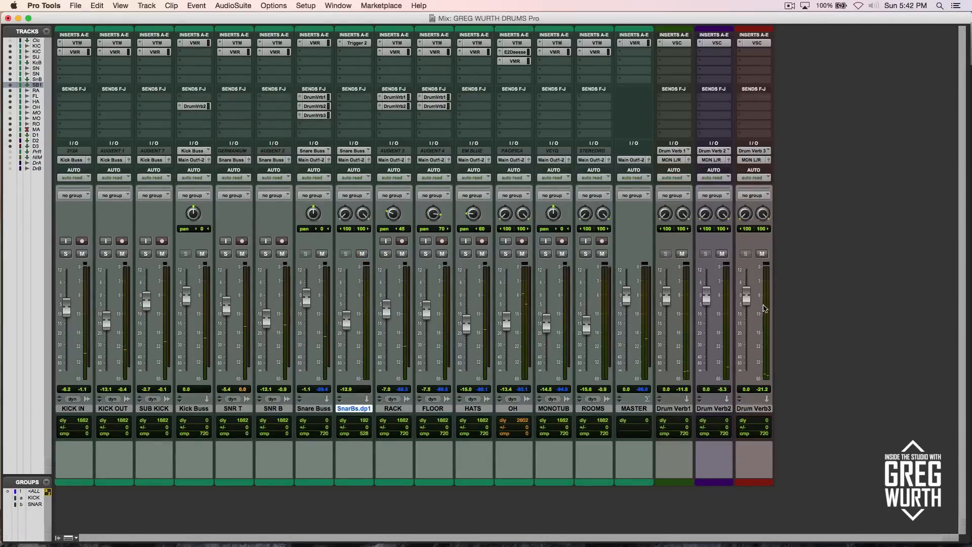
- Review Drum Verb1's VerbSuite Classics settings for the Wide Snare Plate preset and close the reverb window
left_click(677, 42)
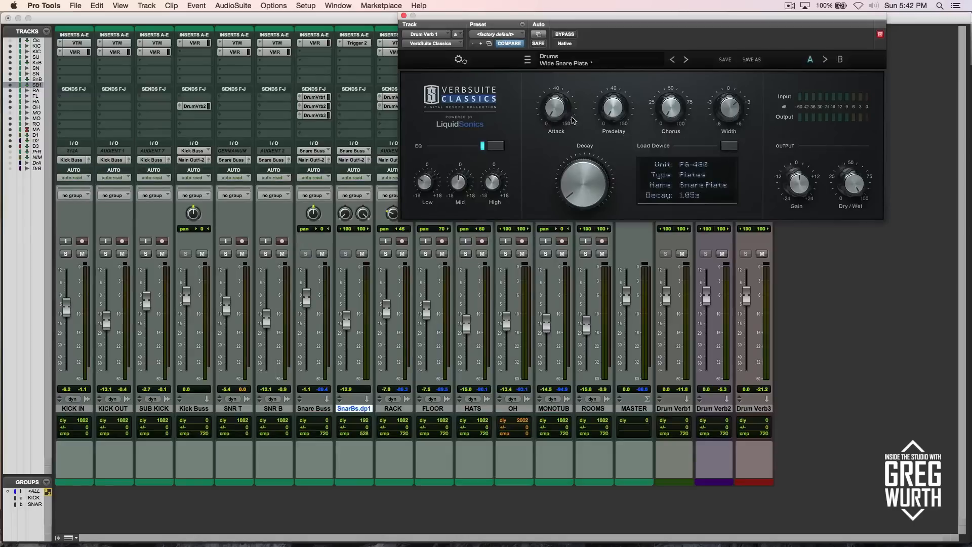
left_click(404, 16)
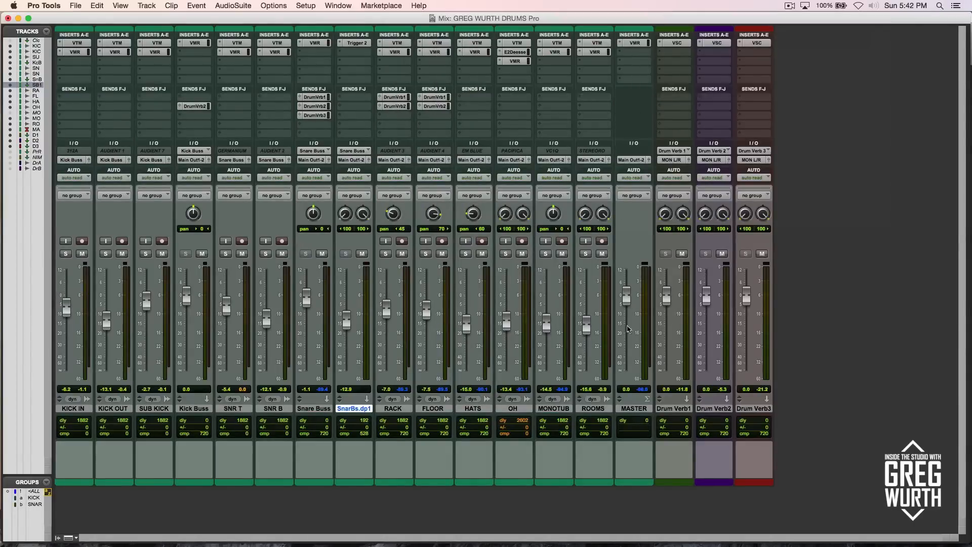
- Compare the playing mix with the MASTER track's Virtual Mix Rack bypassed and active, leave it active, and close its window
left_click(637, 42)
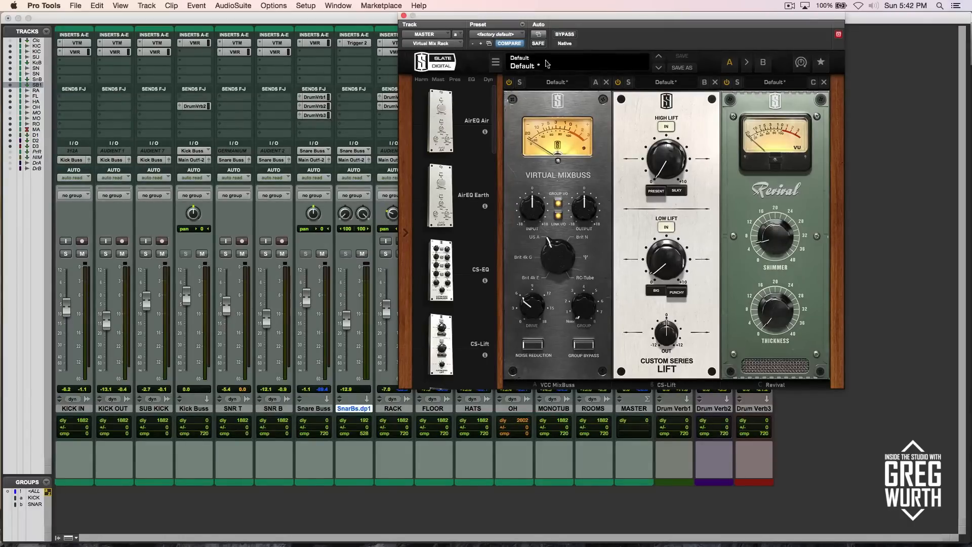
left_click(560, 34)
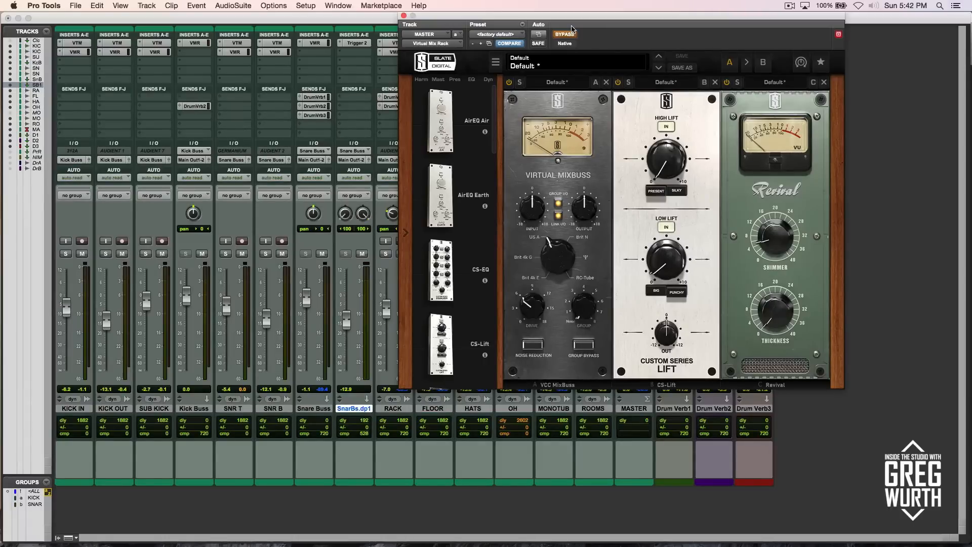
key("space")
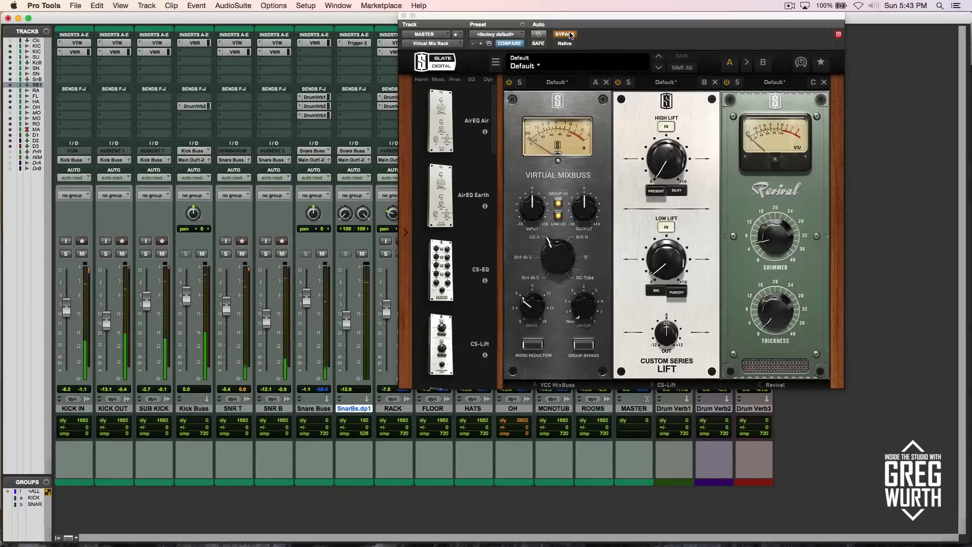
left_click(570, 35)
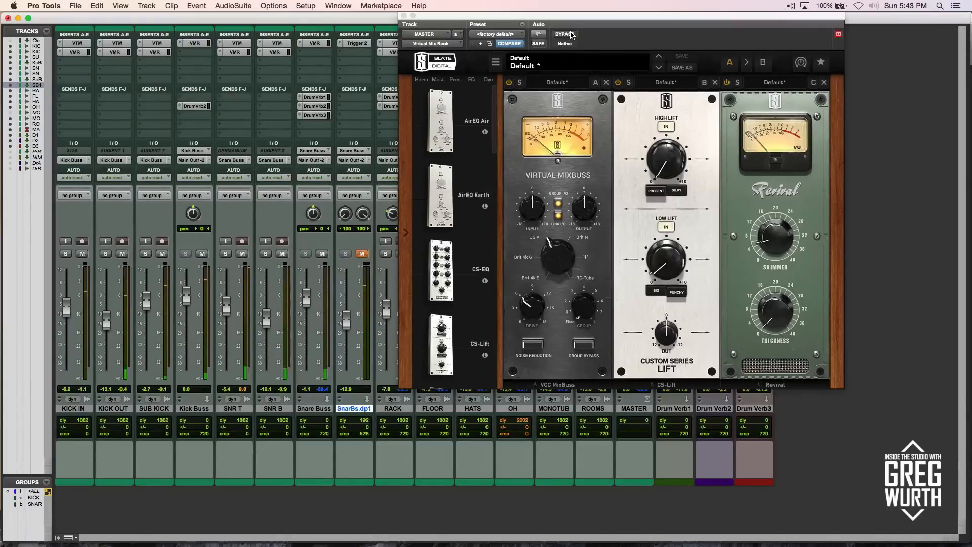
left_click(404, 16)
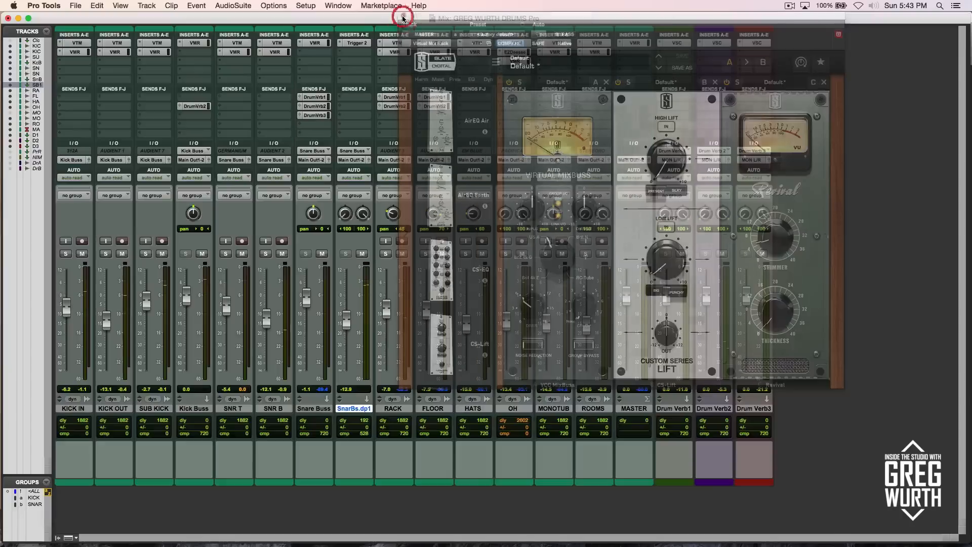